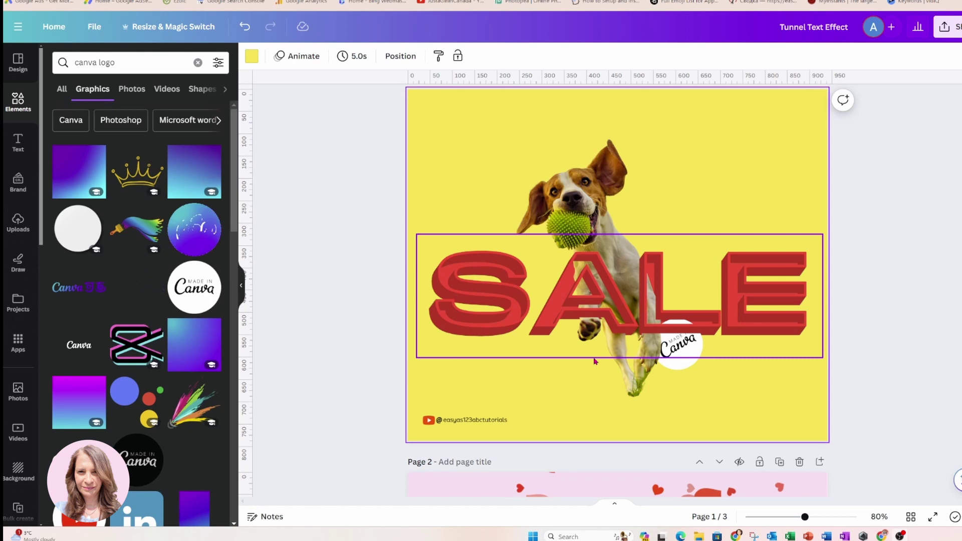
Scroll through pages 1–3, past the 'I LUV U' hearts page to the purple OUTLINE TUNNEL EFFECT example.
scroll(596, 360, "down", 3)
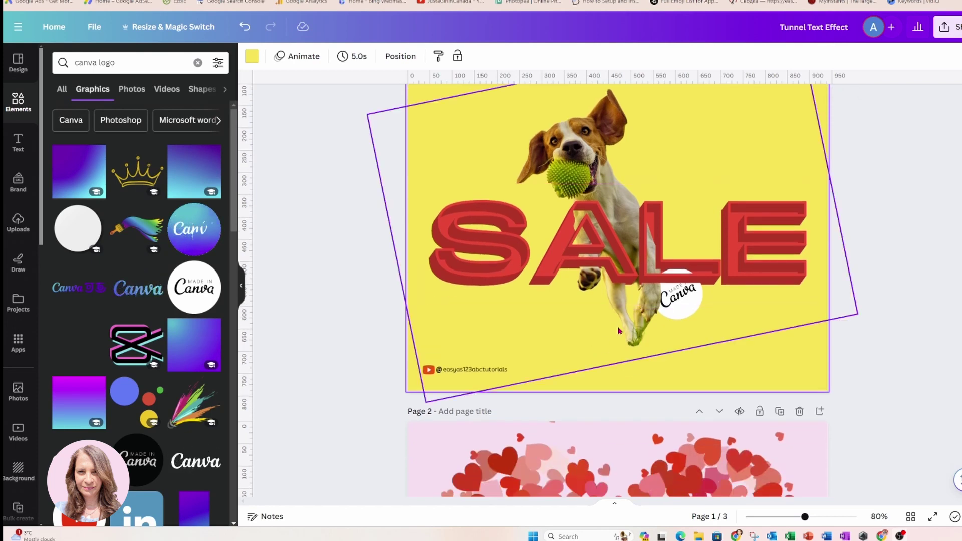
scroll(620, 330, "down", 5)
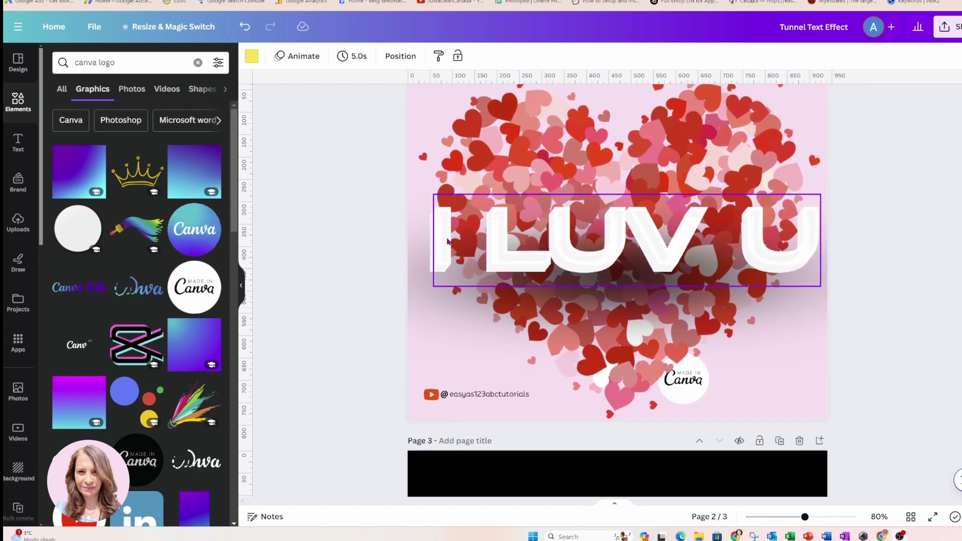
scroll(447, 246, "down", 3)
scroll(617, 291, "down", 1)
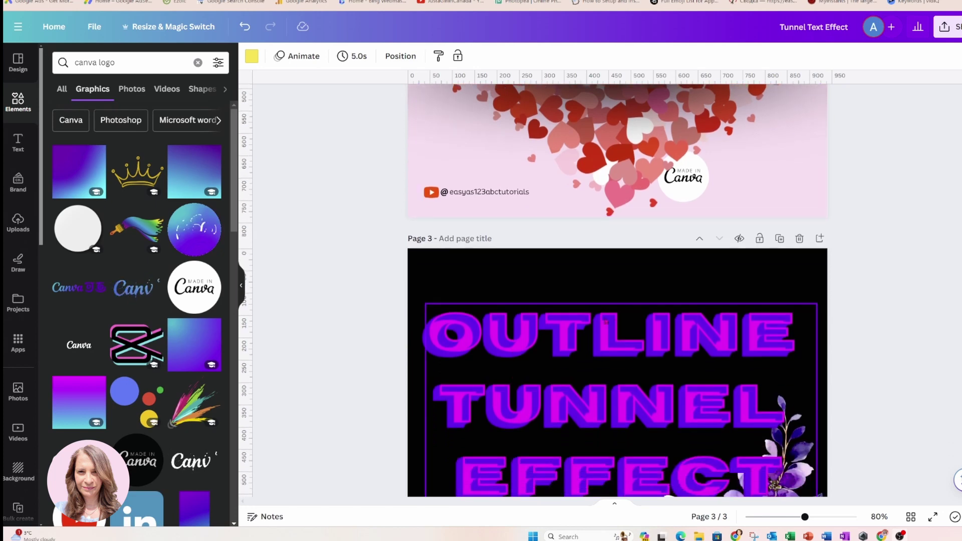
scroll(599, 441, "down", 2)
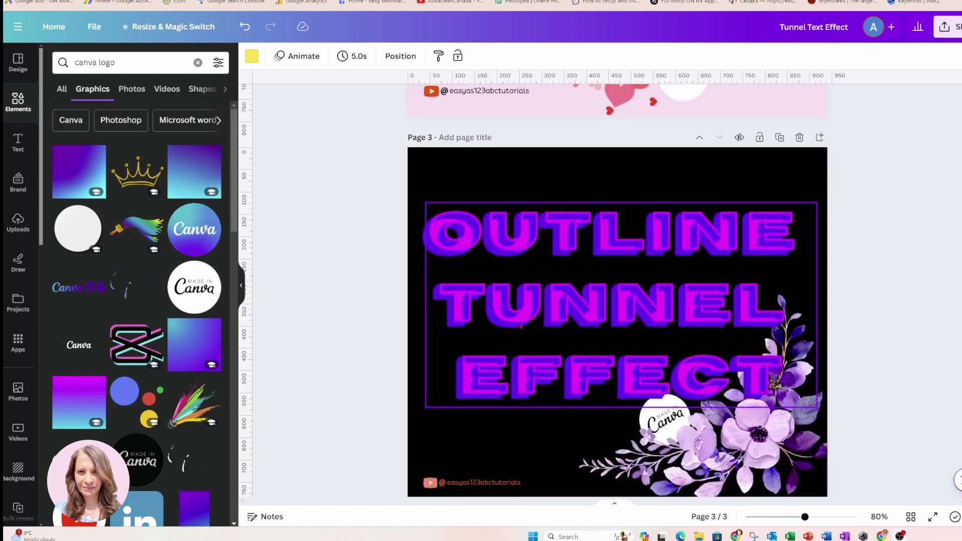
scroll(539, 347, "down", 1)
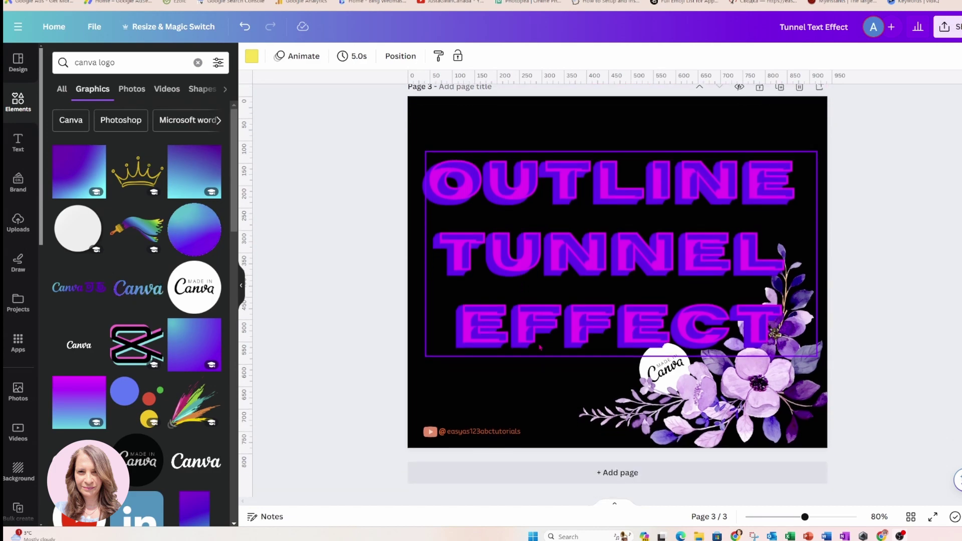
scroll(540, 348, "up", 1)
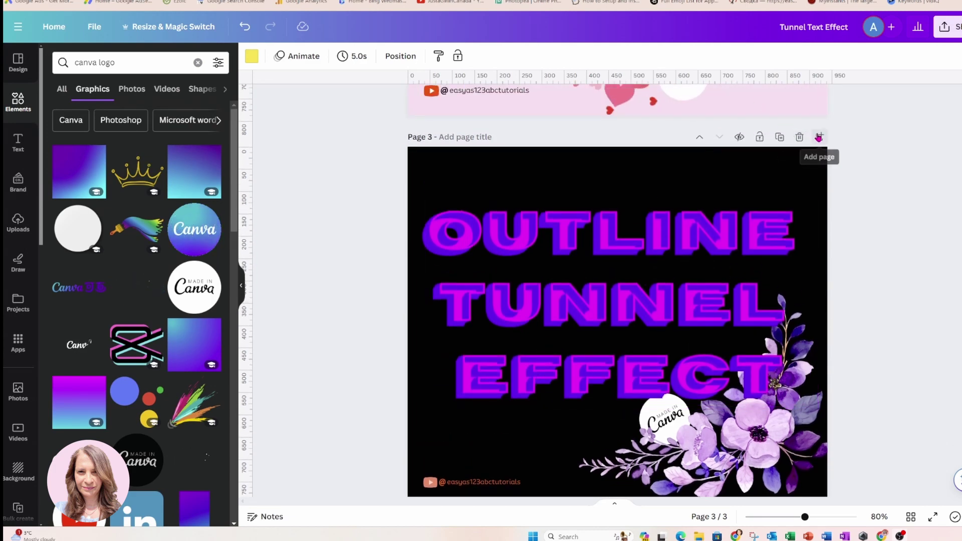
Add a fourth page and give it the yellow document background colour.
left_click(819, 136)
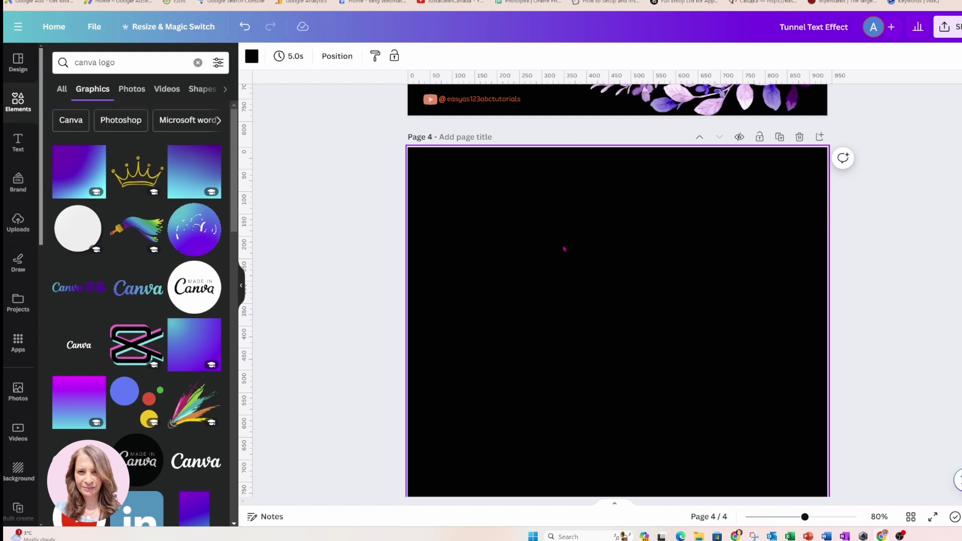
scroll(564, 249, "up", 20)
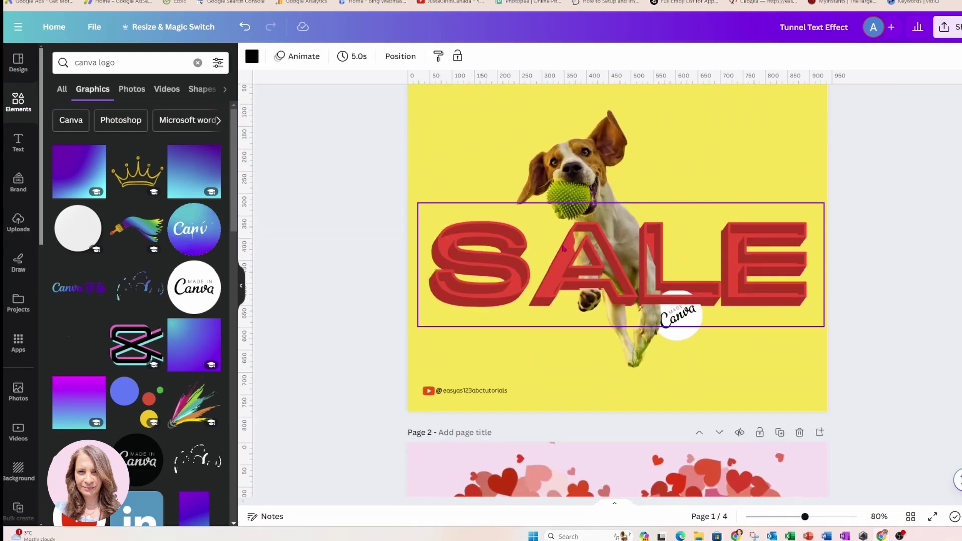
scroll(564, 249, "down", 7)
scroll(563, 249, "down", 4)
scroll(525, 341, "up", 10)
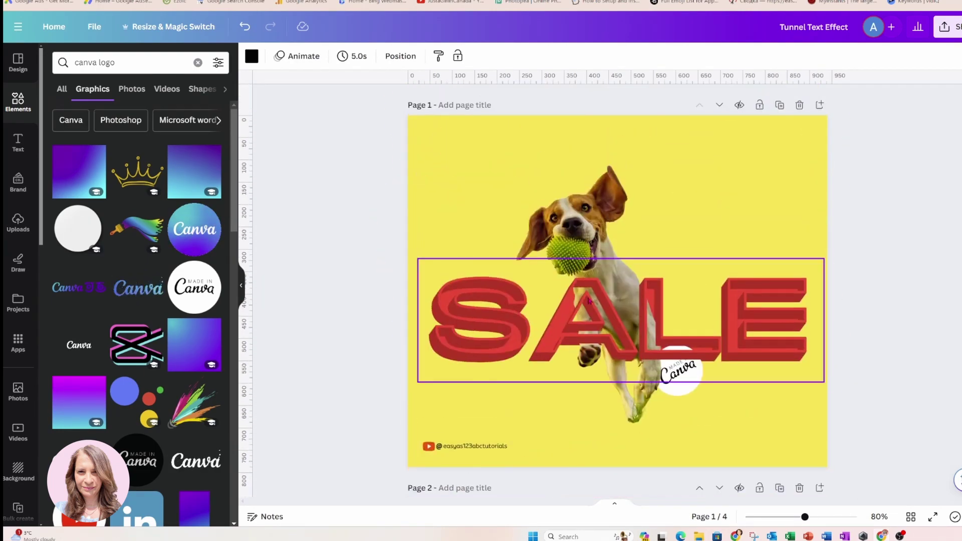
scroll(524, 341, "down", 20)
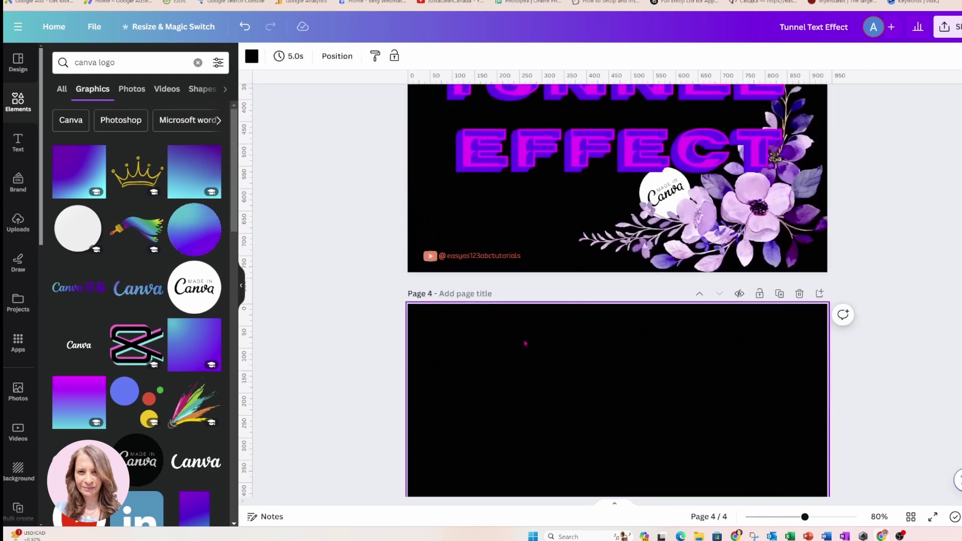
left_click(252, 56)
left_click(151, 154)
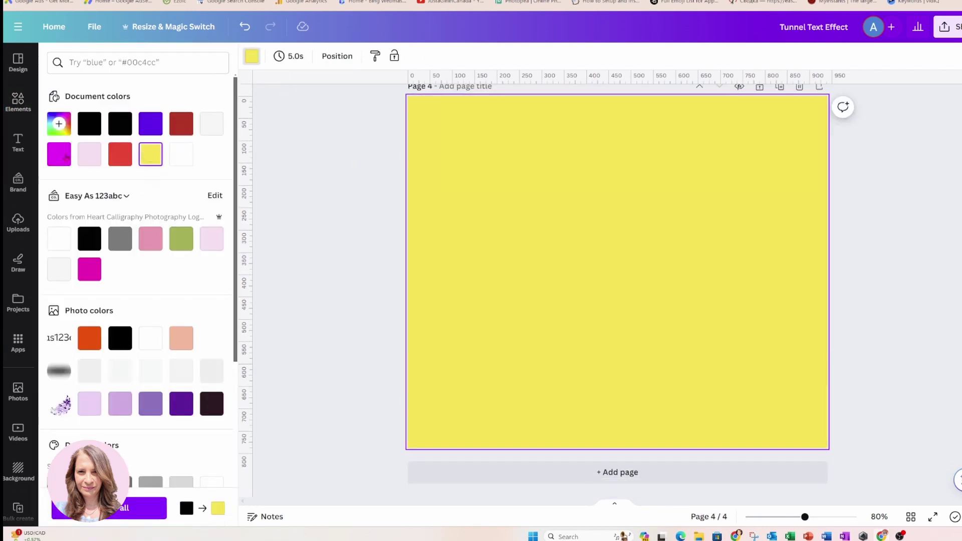
Add a Heading text box to the new yellow page.
left_click(19, 103)
left_click(18, 142)
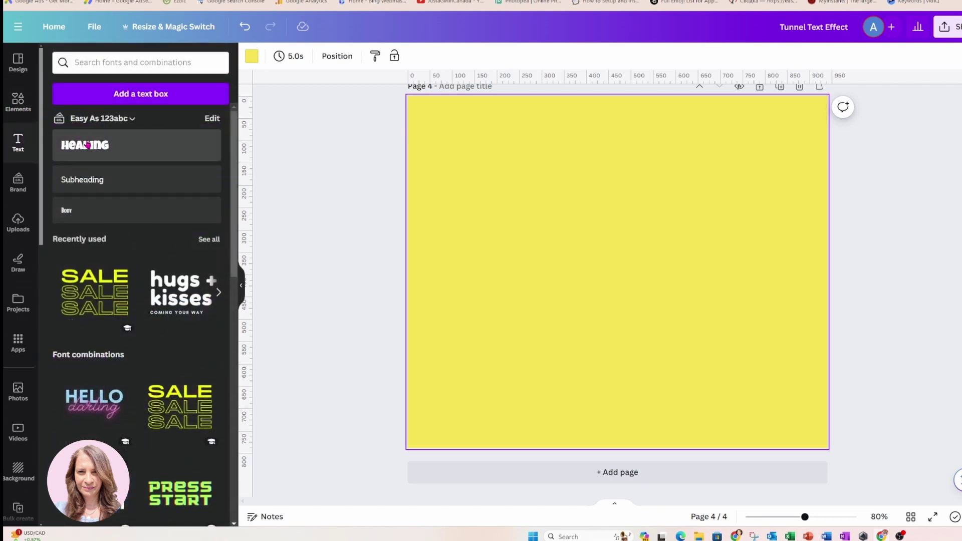
left_click(87, 147)
left_click(288, 56)
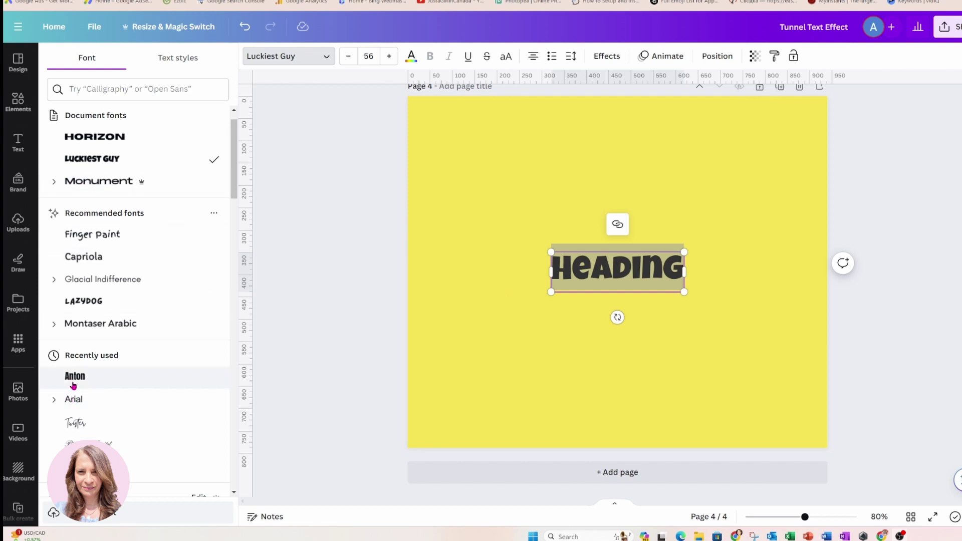
Set the heading font to Monument and change its text to 'SALE'.
left_click(113, 188)
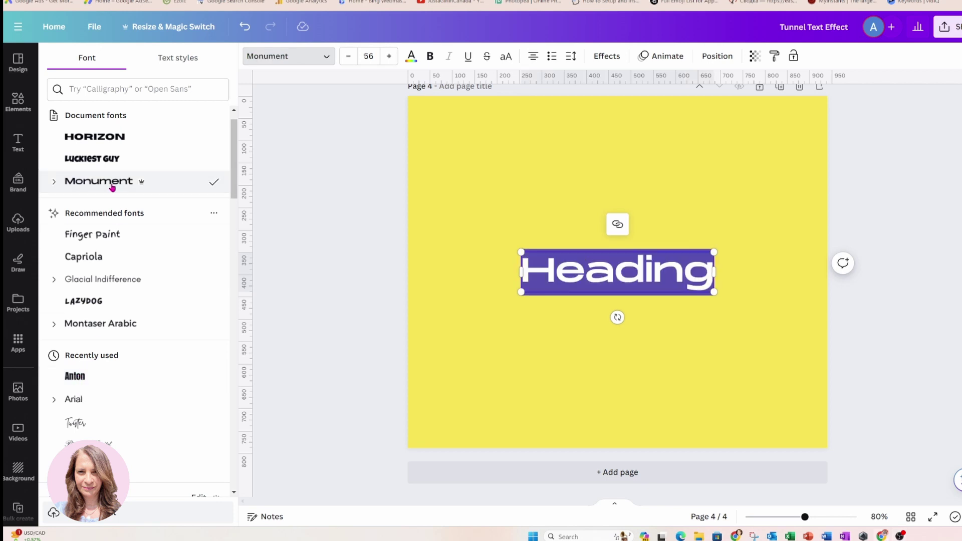
left_click(602, 273)
double_click(602, 272)
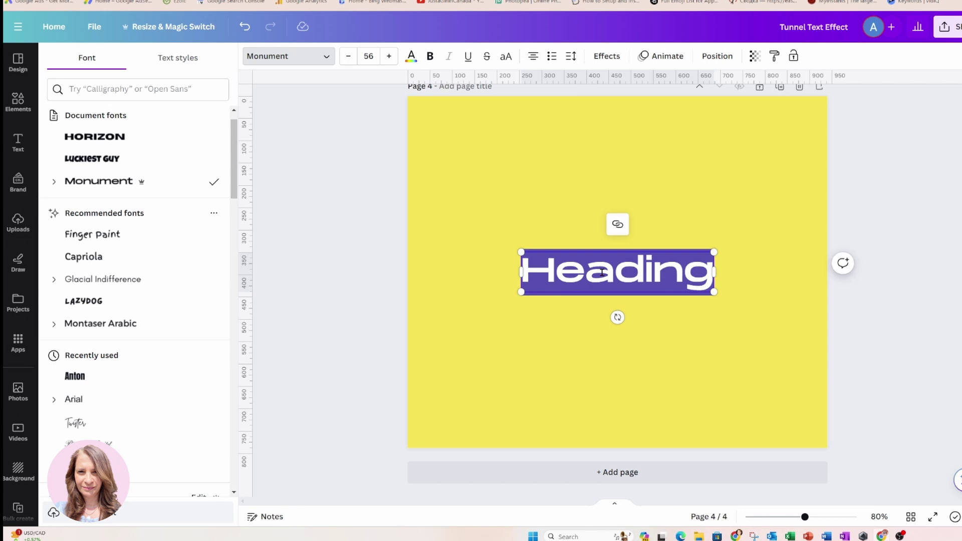
type("SALE")
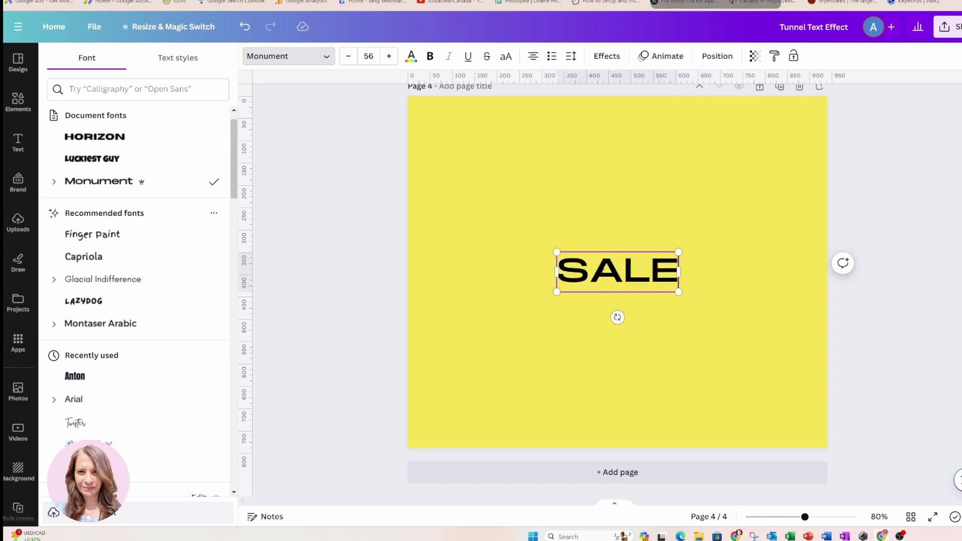
Enlarge SALE to size 148, centre it on the page, and colour it red #ff3131.
left_click(607, 217)
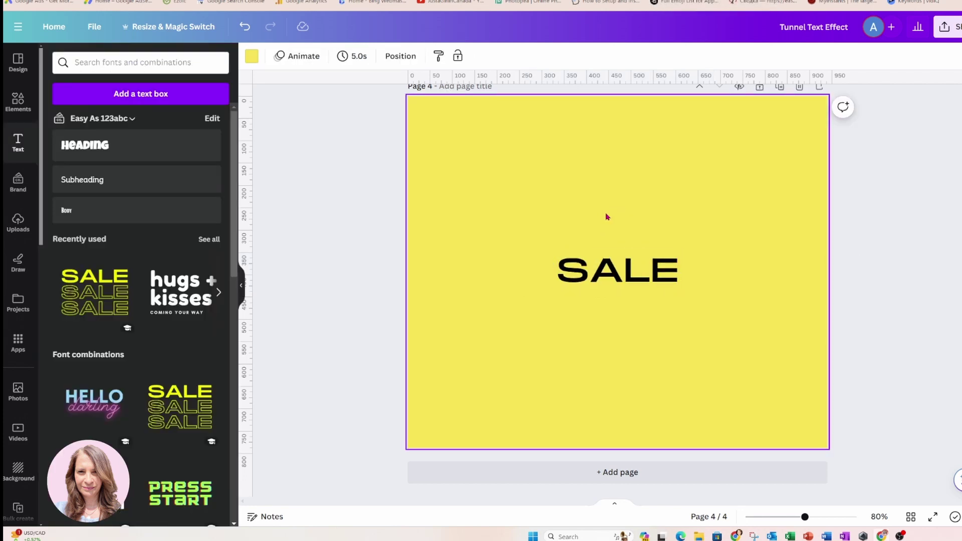
left_click(663, 262)
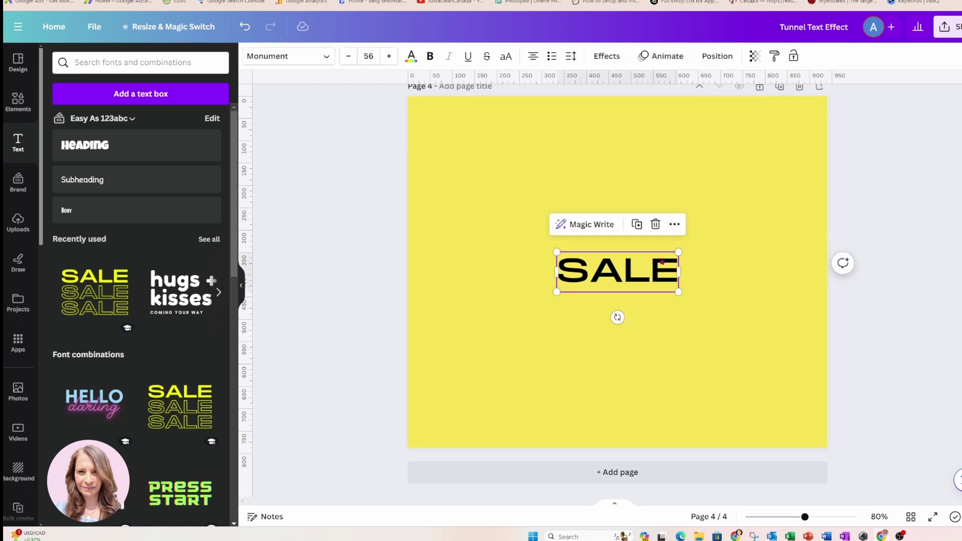
left_click_drag(678, 251, 774, 221)
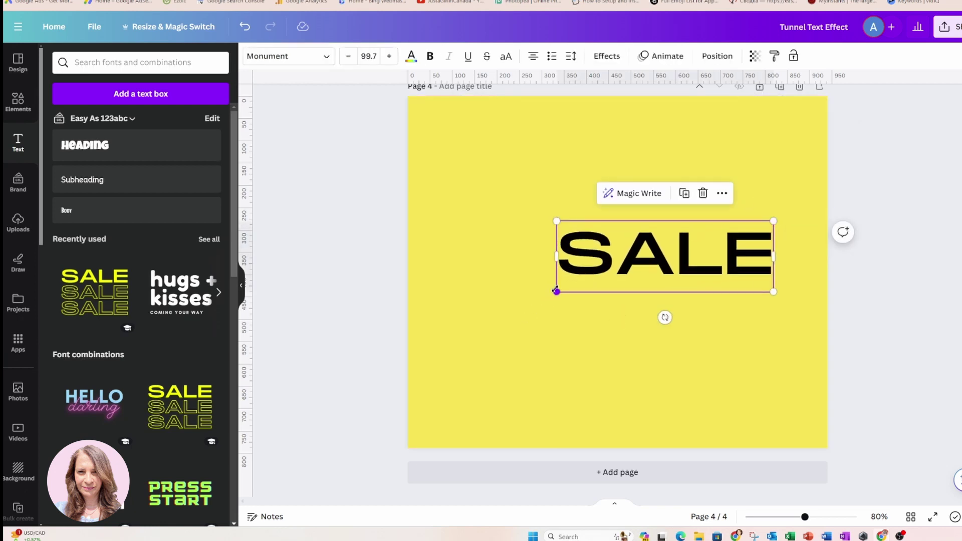
left_click_drag(557, 291, 453, 331)
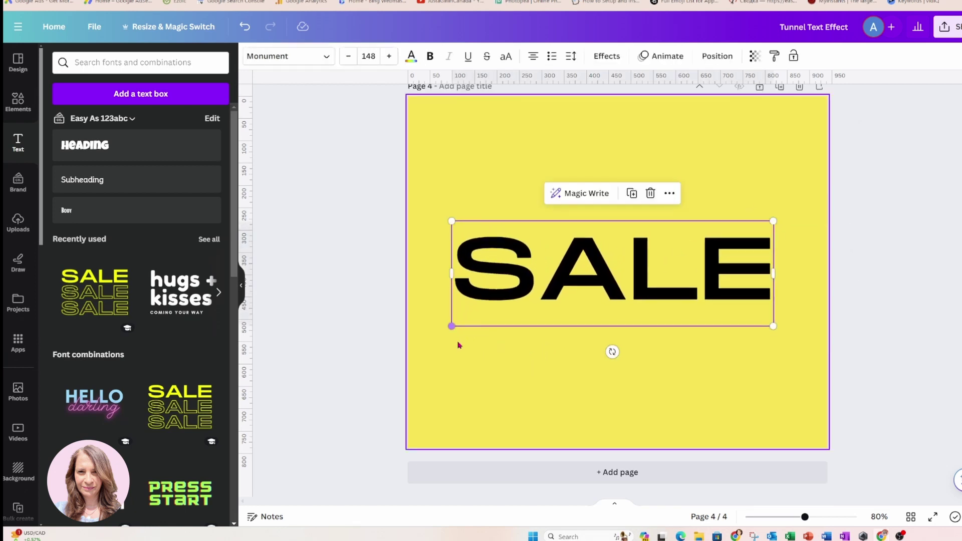
left_click_drag(564, 294, 565, 296)
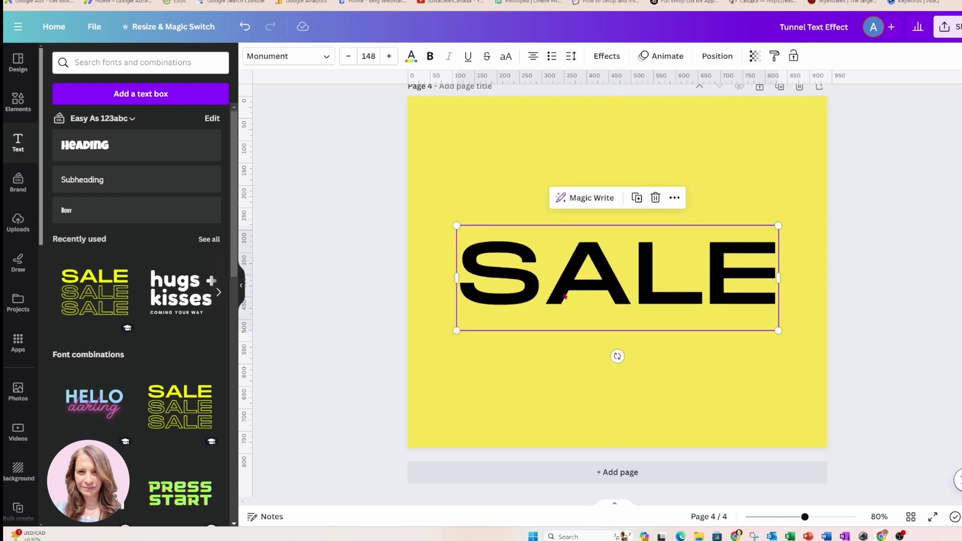
left_click(411, 55)
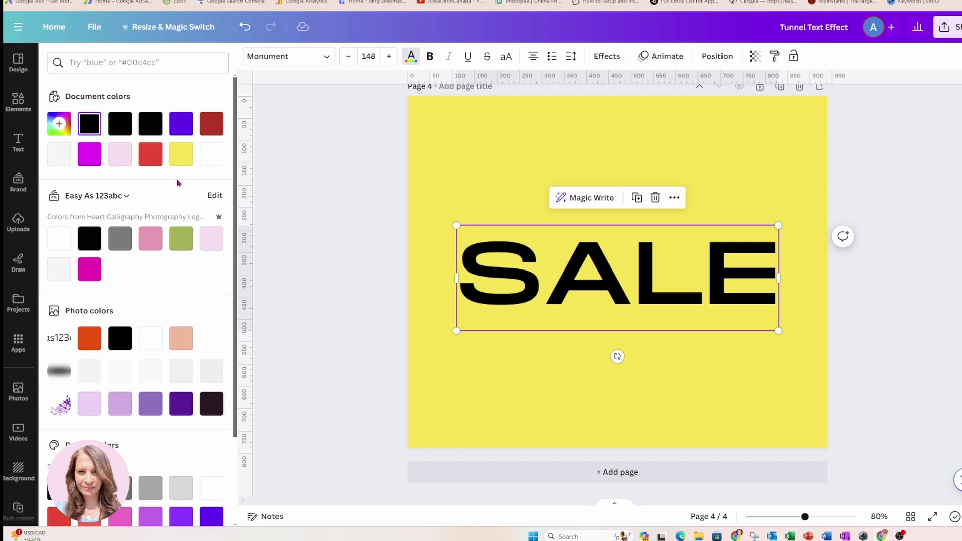
left_click(153, 159)
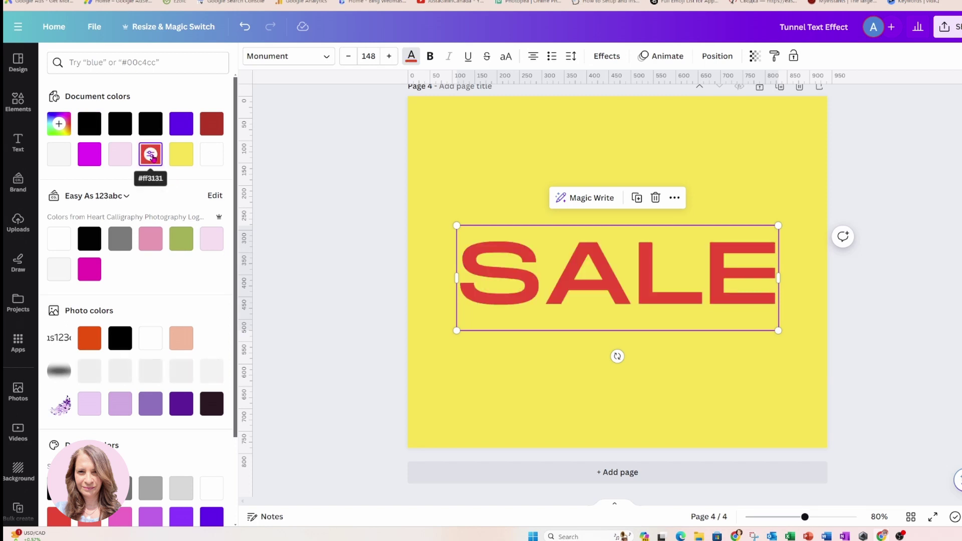
Apply the Hollow effect to SALE and reduce the outline thickness to about 28.
left_click(607, 58)
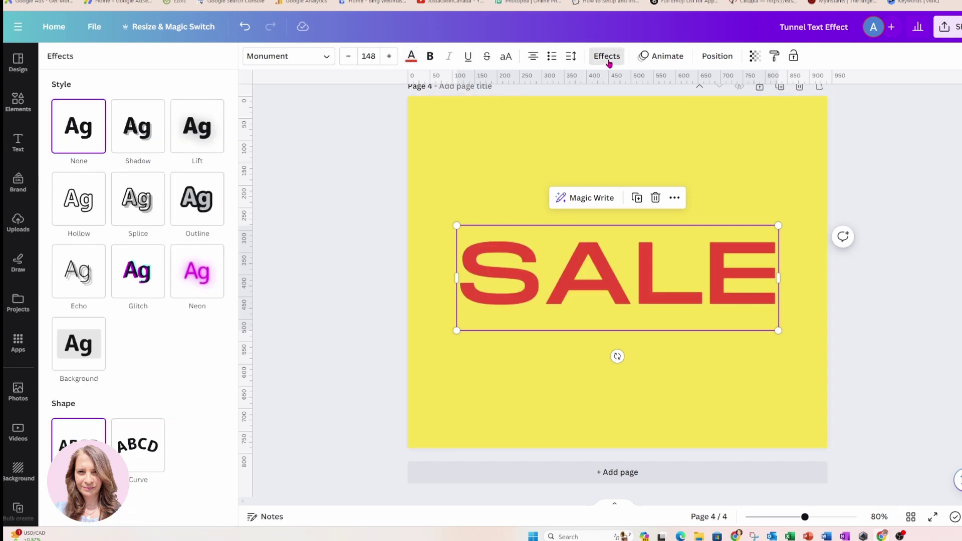
left_click(84, 208)
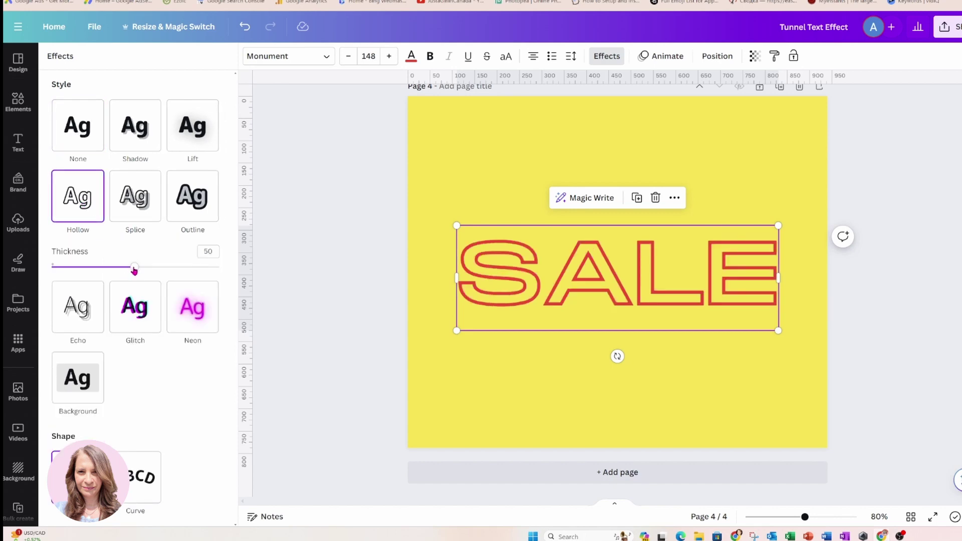
left_click_drag(134, 270, 98, 271)
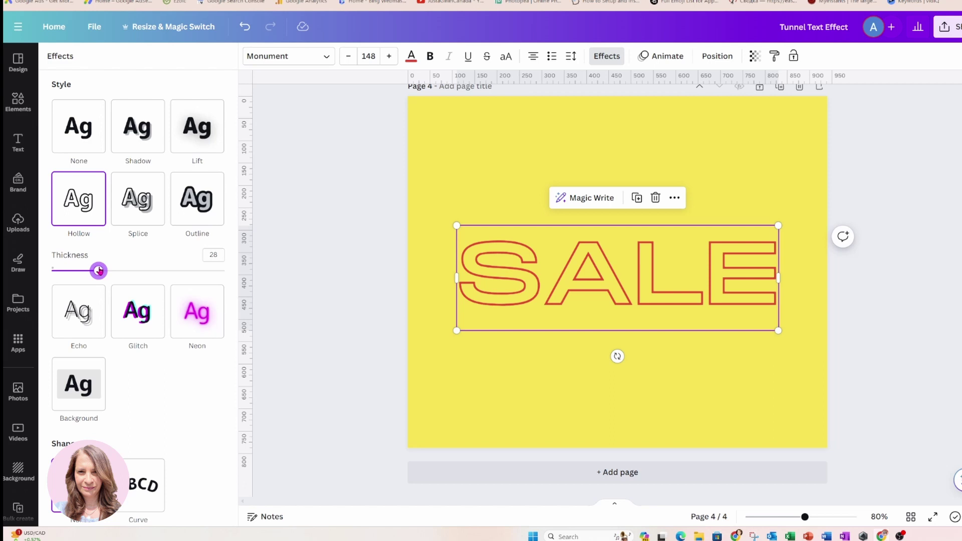
Duplicate the hollow SALE, set the copy just above the original, and zoom to 113%.
left_click(637, 198)
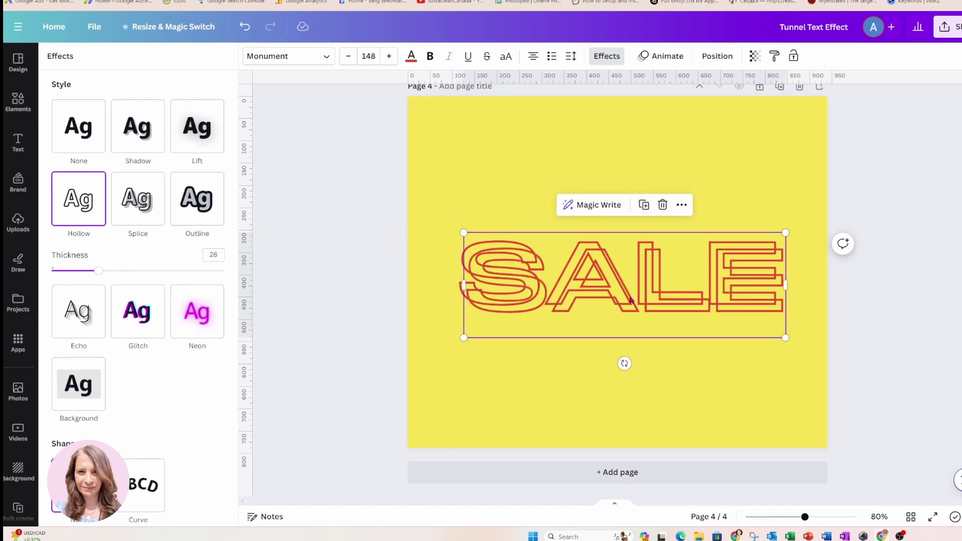
left_click_drag(631, 297, 623, 289)
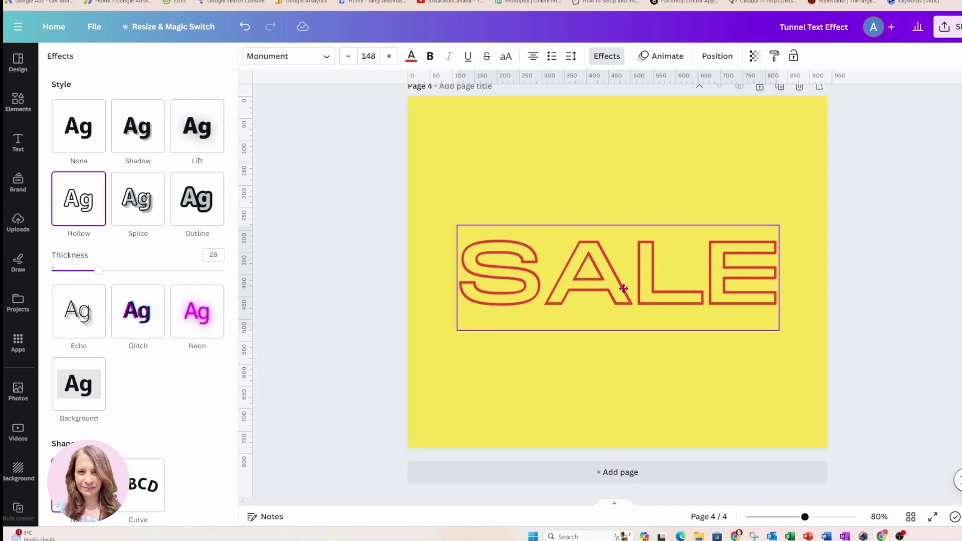
left_click_drag(624, 289, 624, 287)
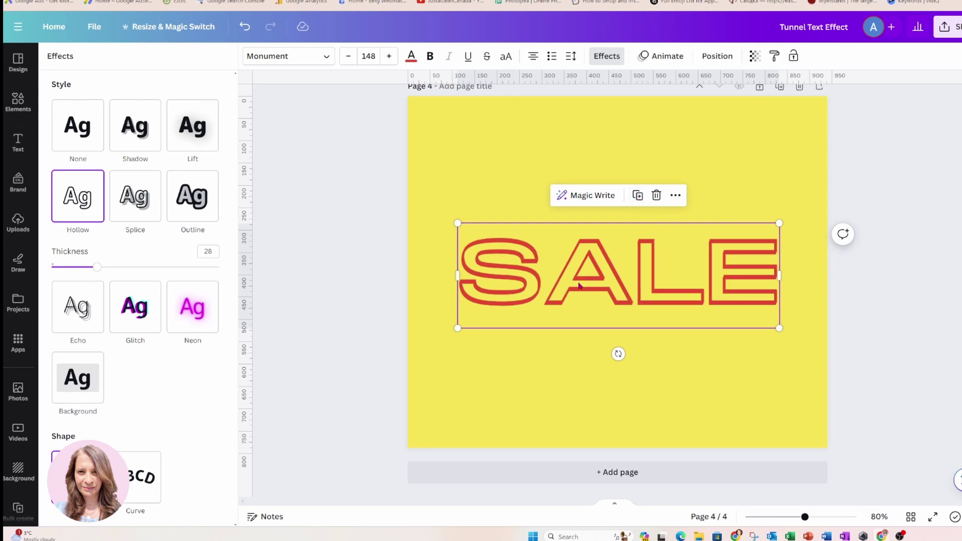
left_click_drag(805, 517, 815, 517)
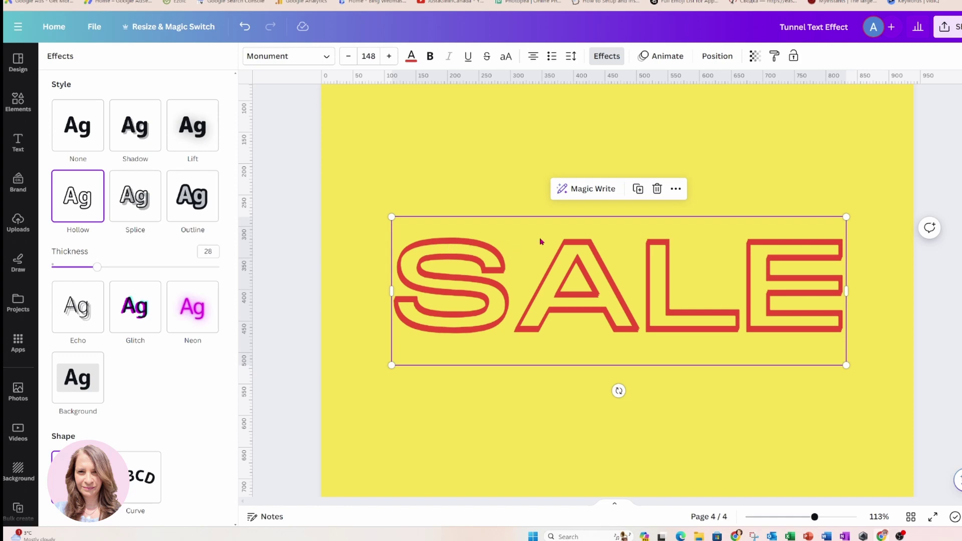
Duplicate SALE six more times to stack offset copies into a tunnel.
left_click(639, 190)
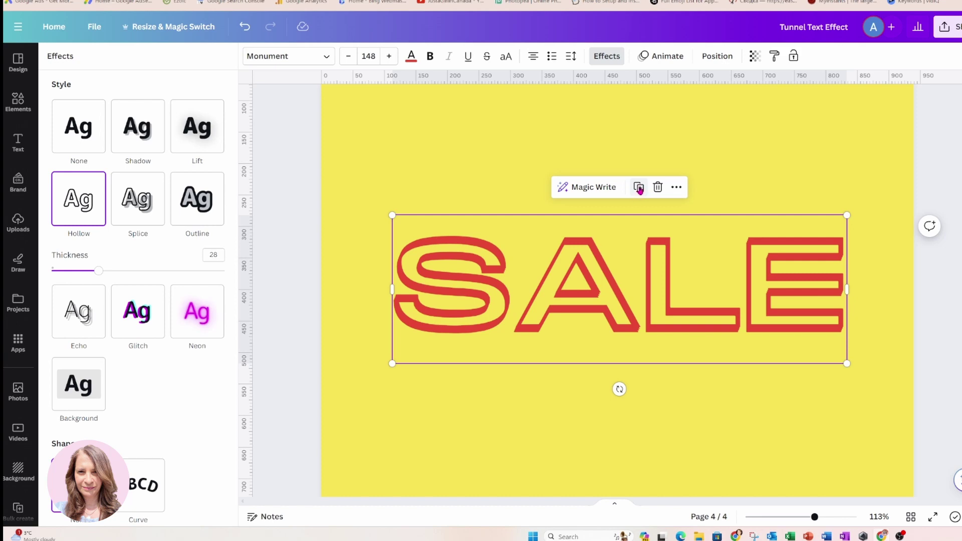
left_click(639, 188)
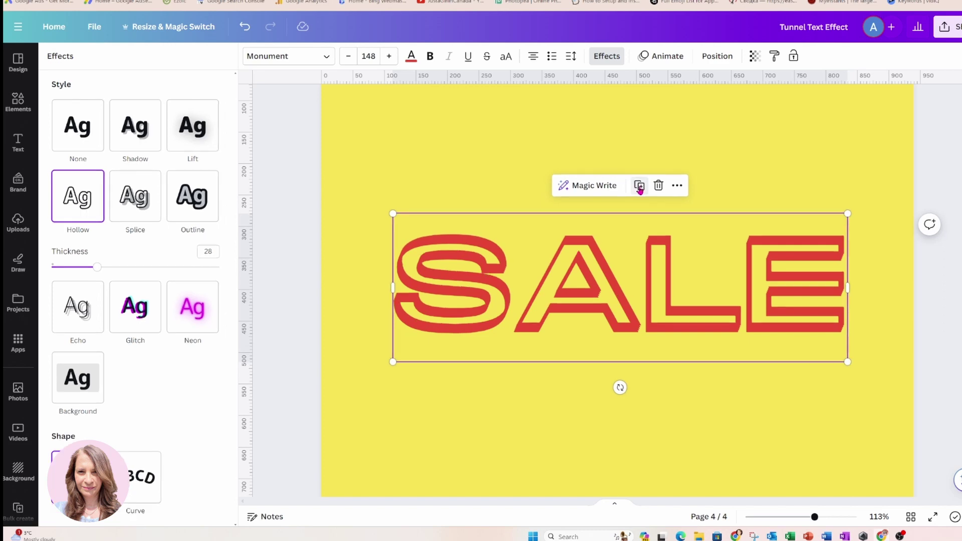
left_click(640, 188)
left_click(639, 189)
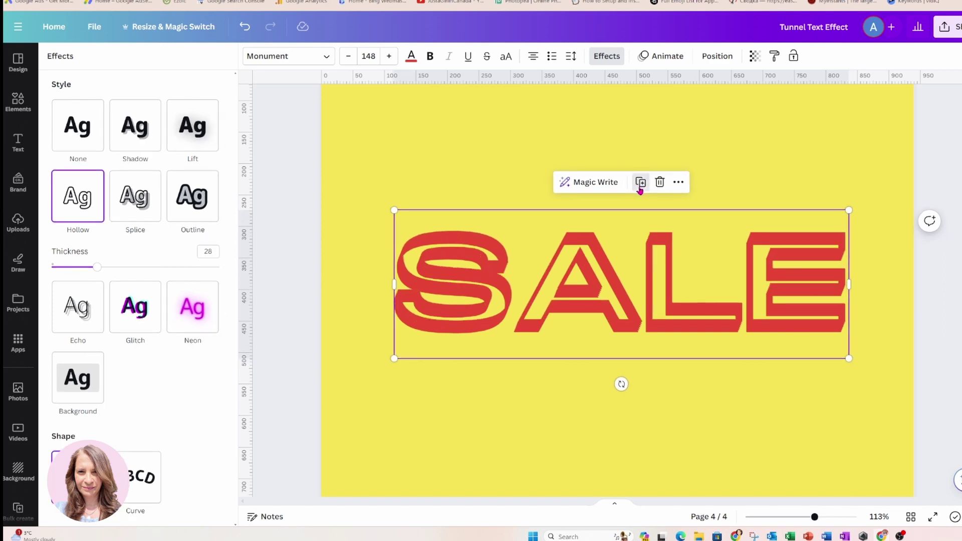
left_click(640, 189)
left_click(641, 189)
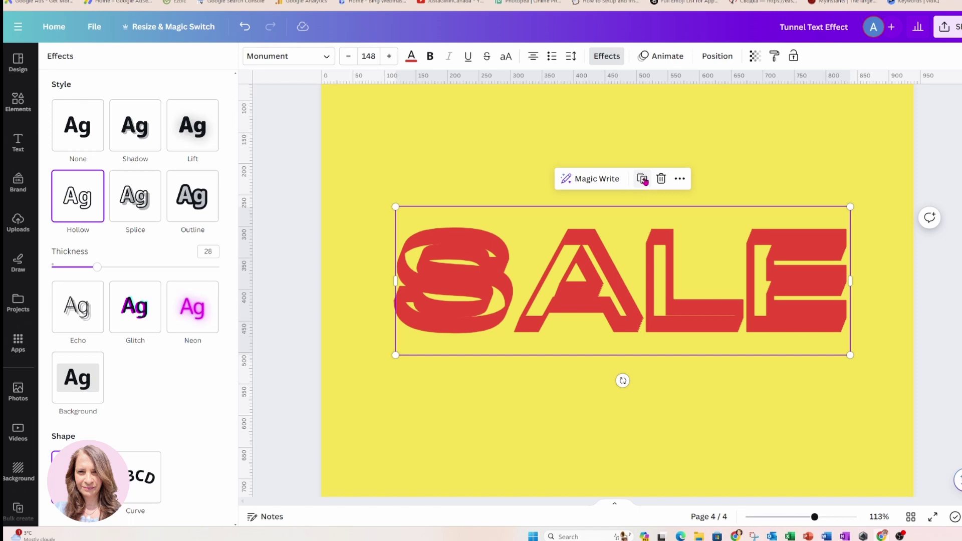
Colour the bottom SALE layer dark red #c42424 and set its effect style to None.
left_click(718, 56)
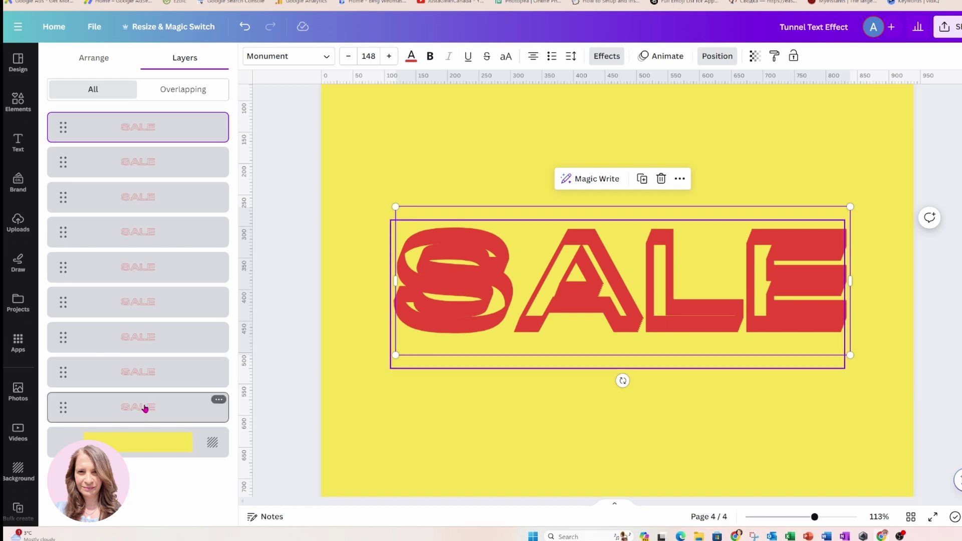
left_click(121, 410)
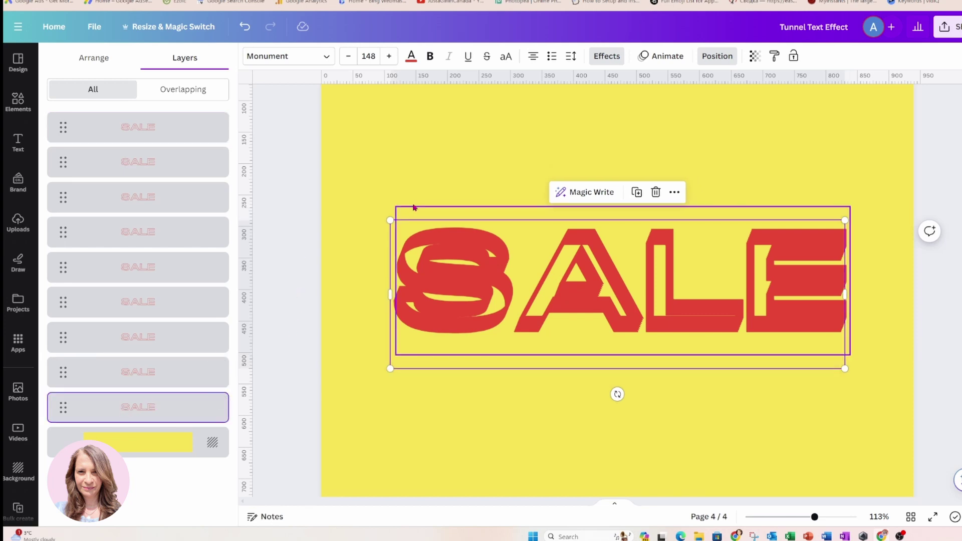
left_click(411, 56)
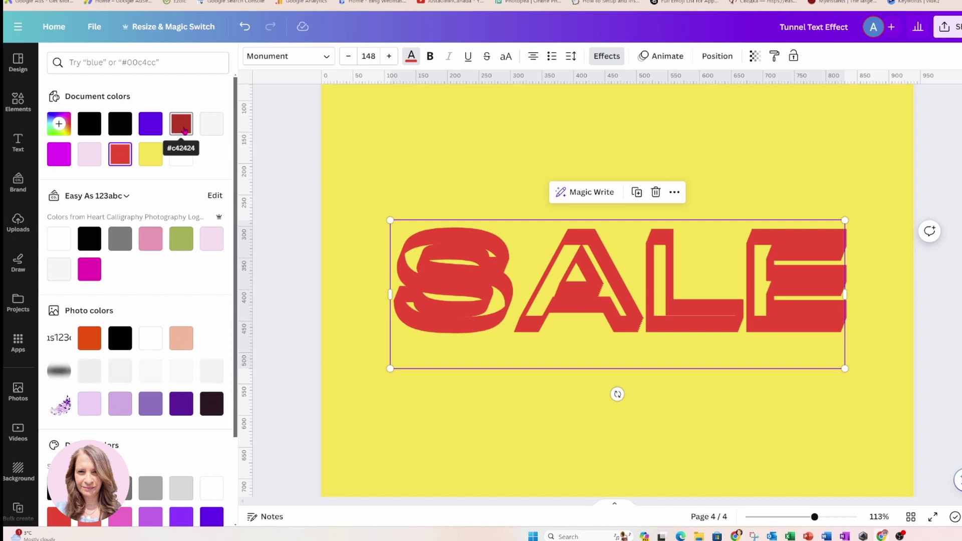
left_click(183, 129)
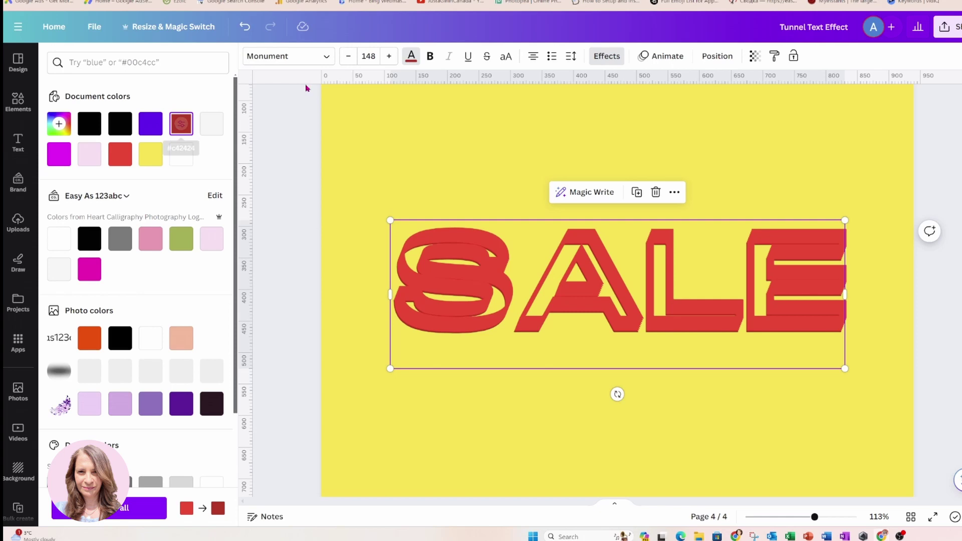
left_click(606, 58)
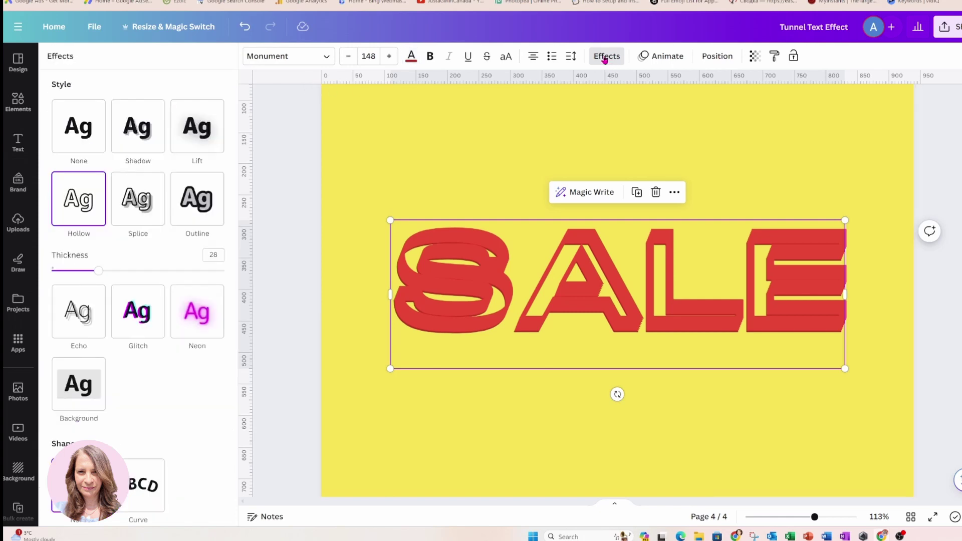
left_click(84, 139)
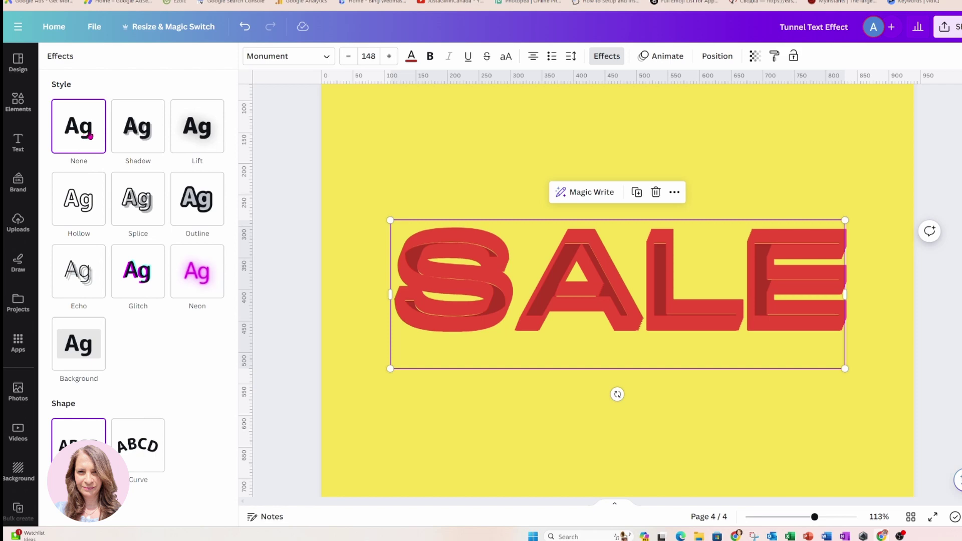
Select the top SALE layer in Layers and colour its outline dark red #c42424.
left_click(717, 56)
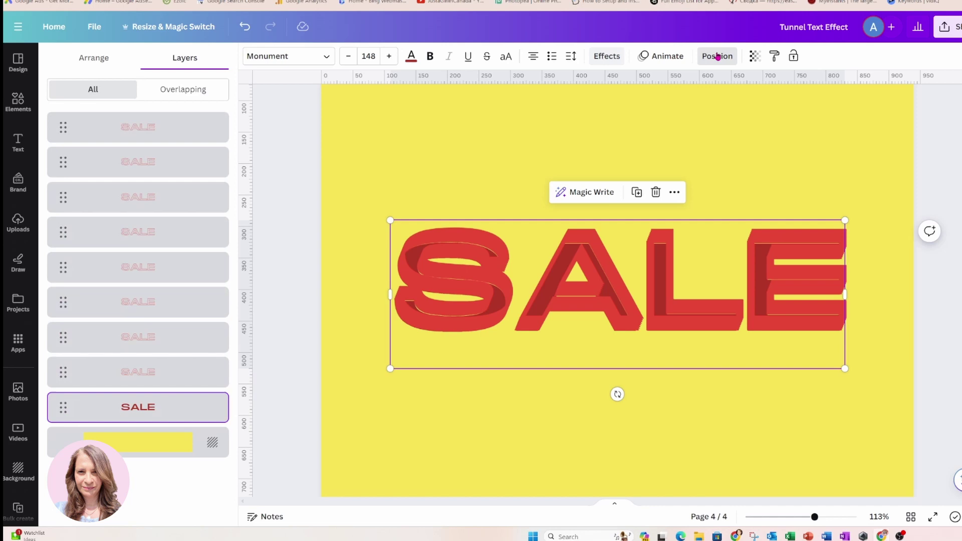
left_click(137, 132)
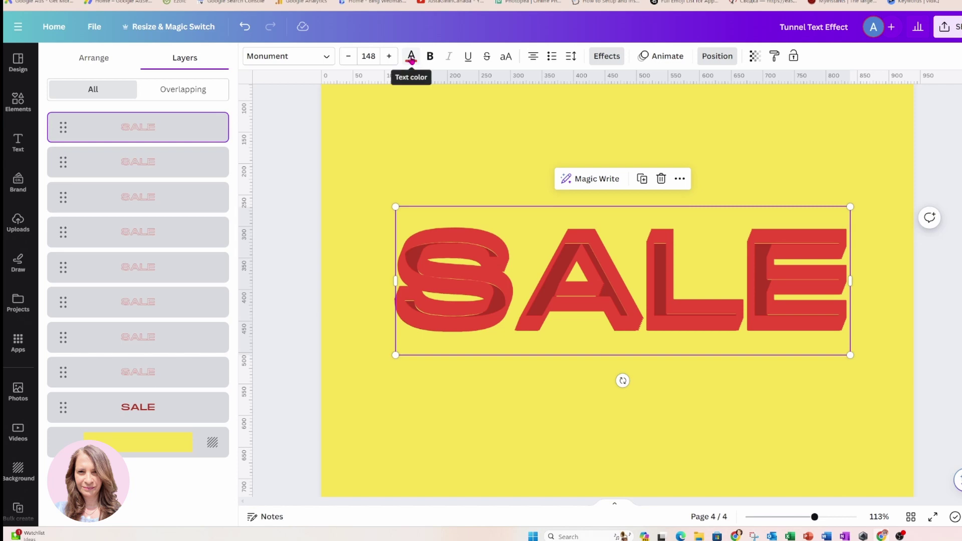
left_click(411, 57)
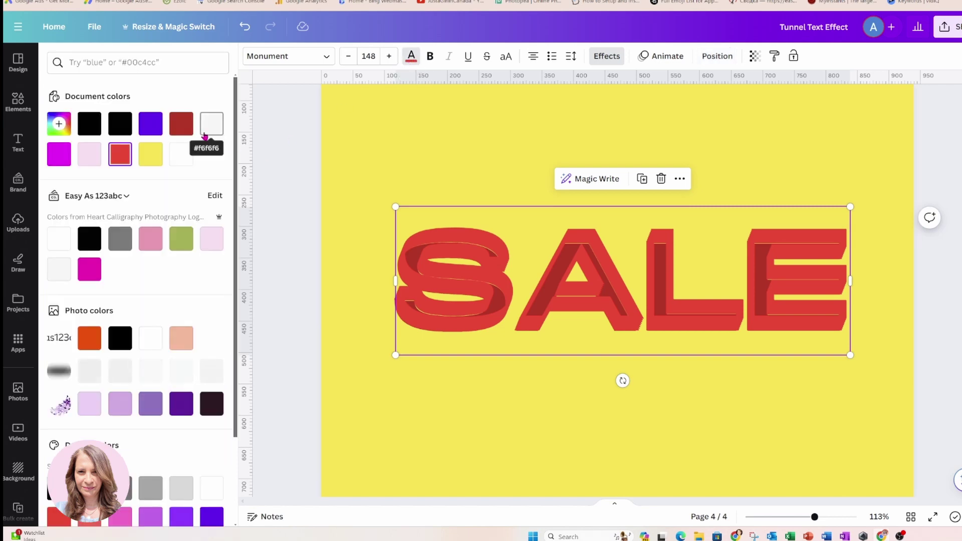
left_click(182, 124)
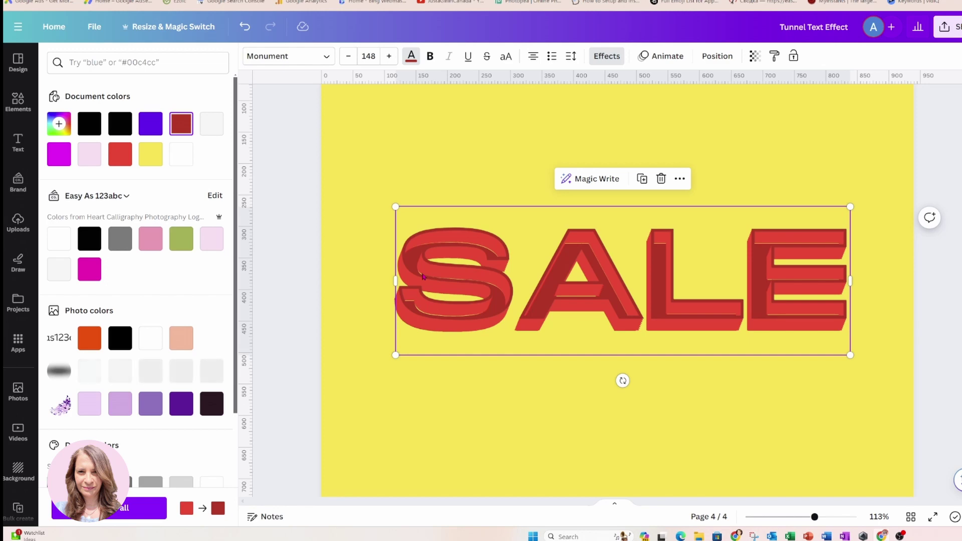
left_click(718, 57)
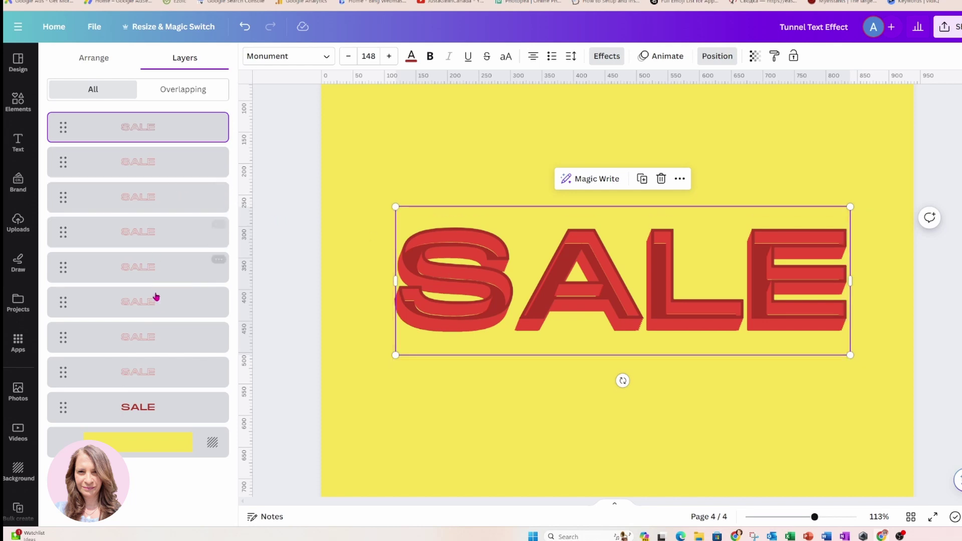
left_click(150, 162)
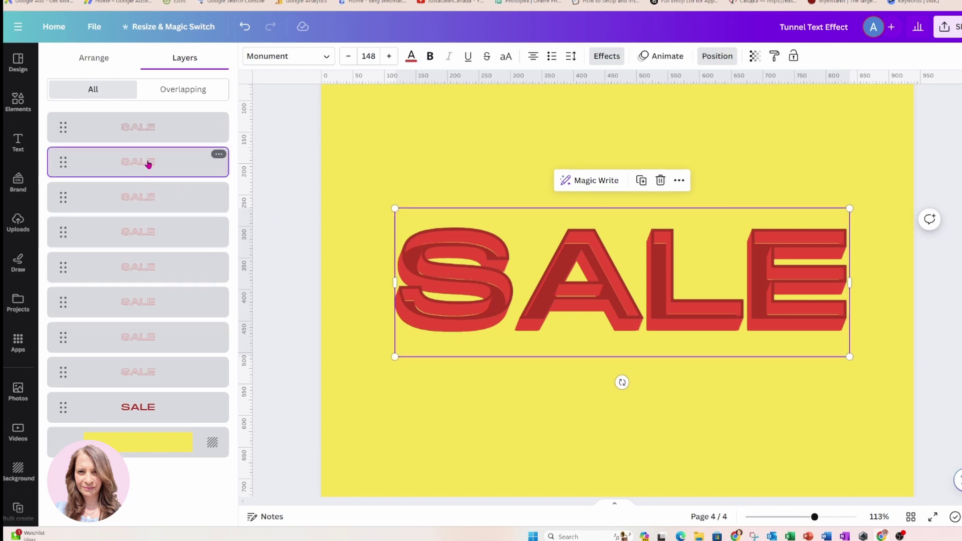
left_click(144, 371, "shift")
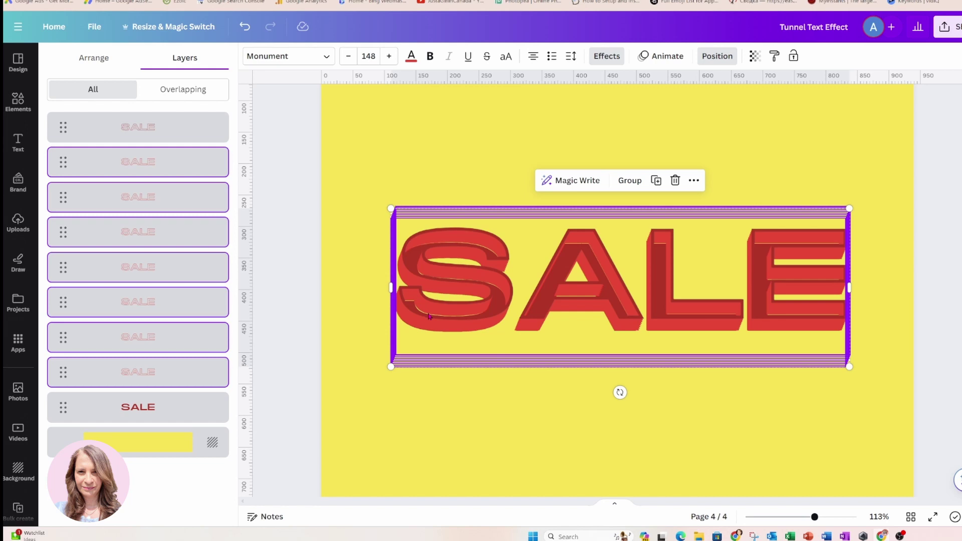
left_click_drag(429, 317, 429, 316)
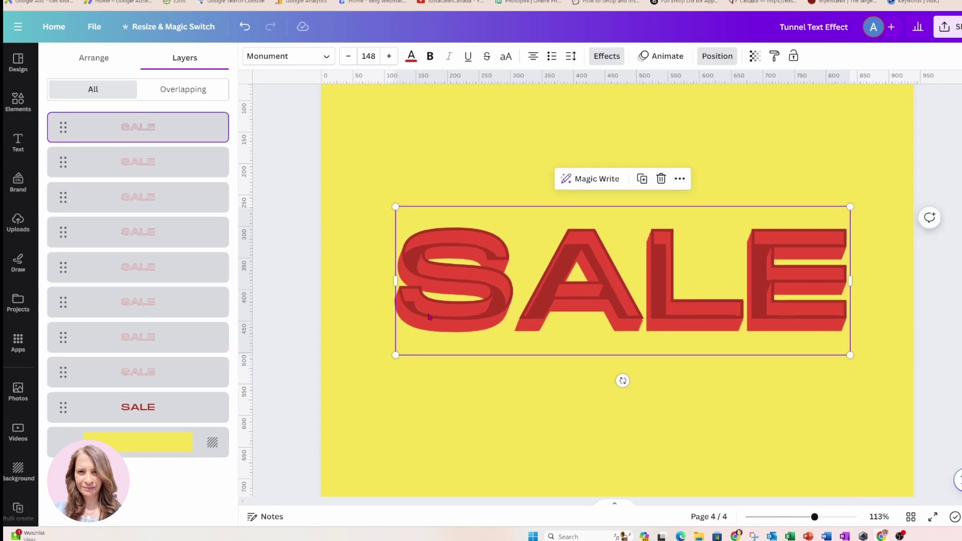
left_click(121, 166)
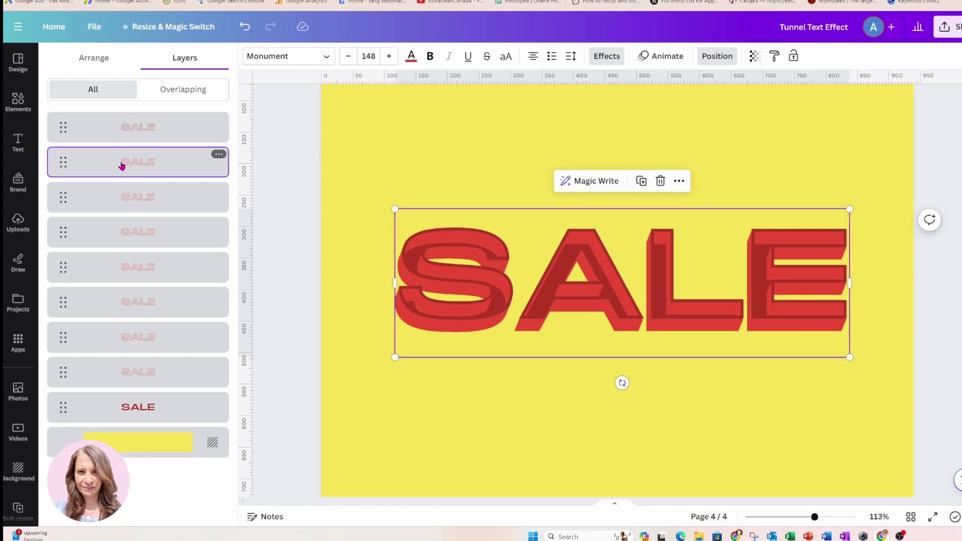
left_click(140, 379, "shift")
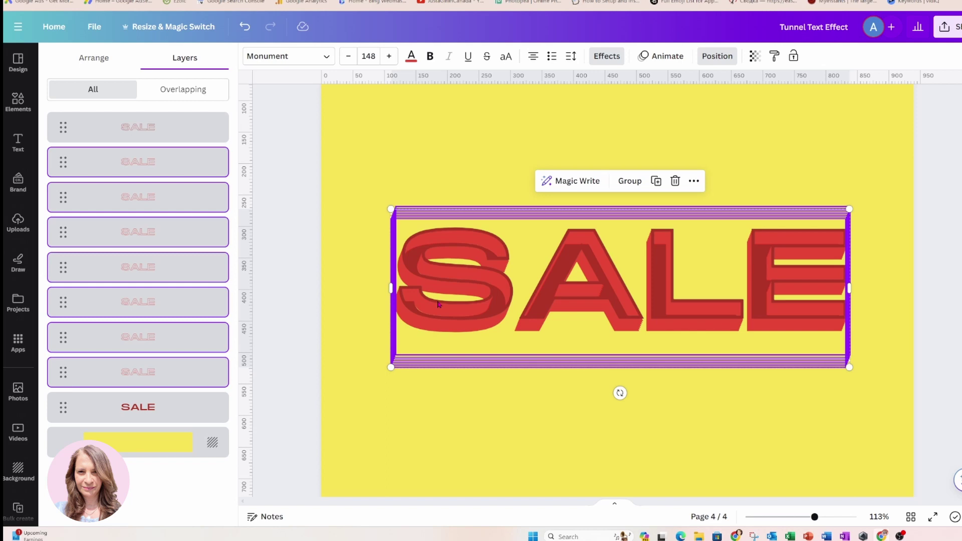
Search Elements for 'DOG' and show the photo results.
left_click(477, 172)
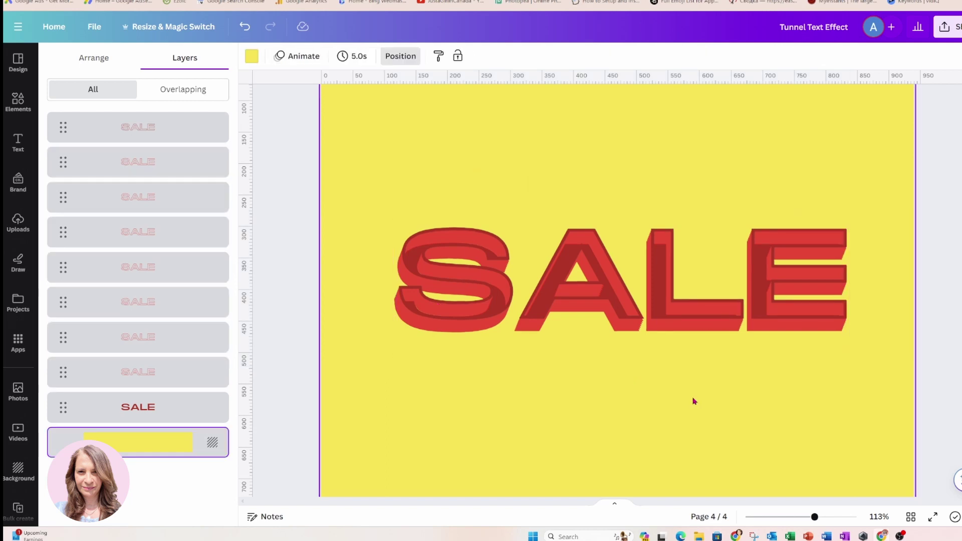
left_click(18, 102)
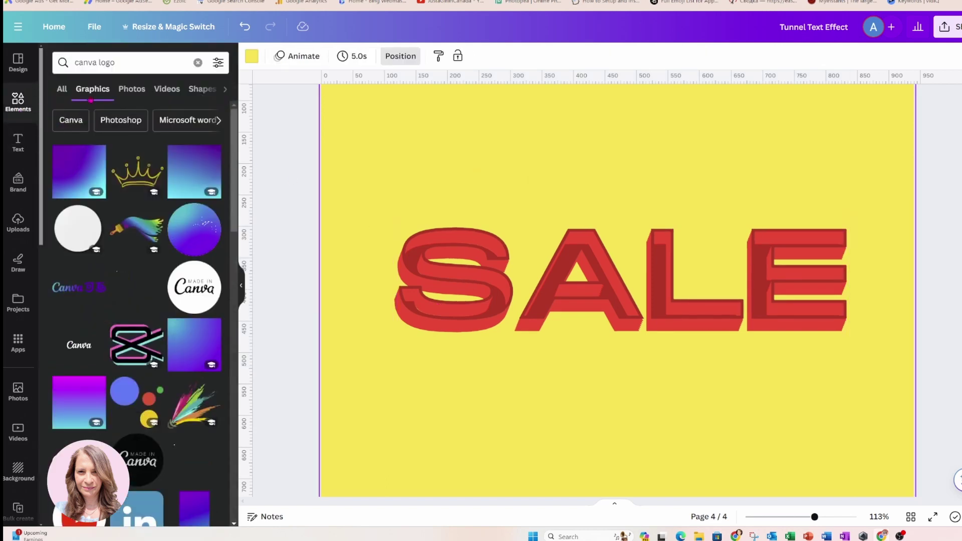
left_click(128, 62)
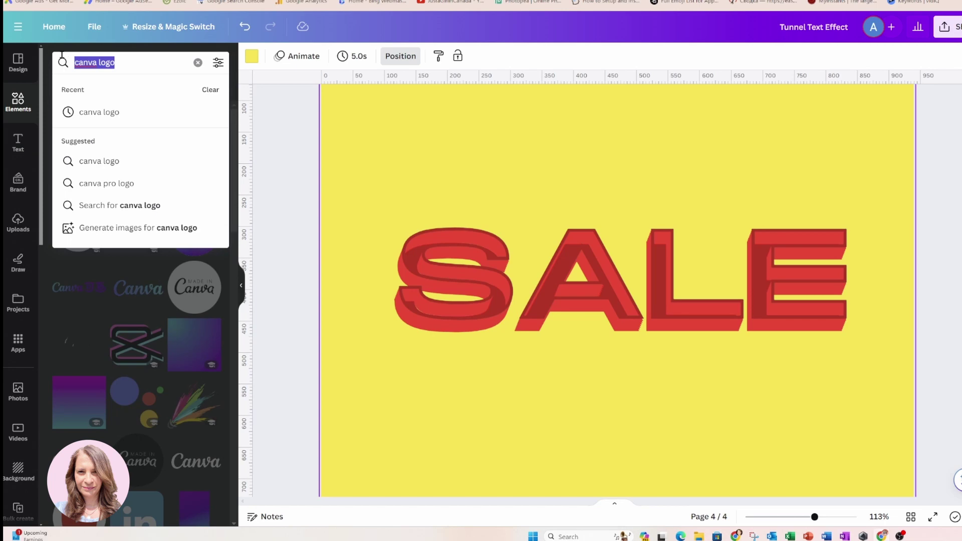
type("DOG")
key("Return")
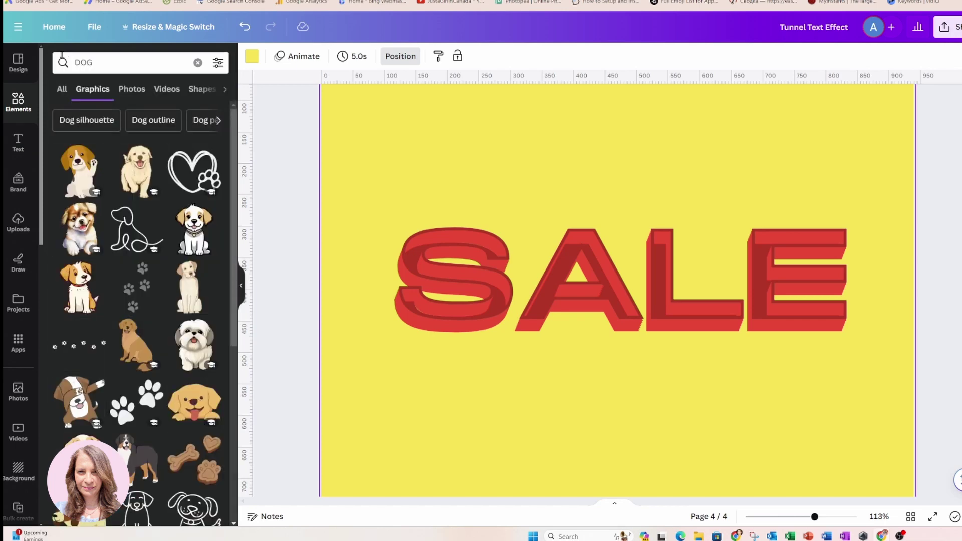
left_click(127, 88)
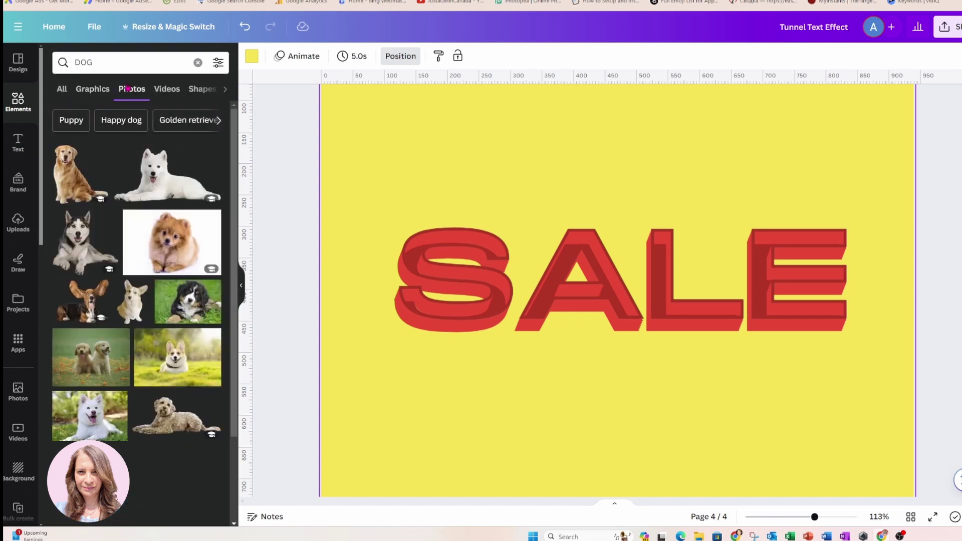
Refine the search to 'DOG WITH A BALL' and place the beagle photo on the page.
left_click(110, 66)
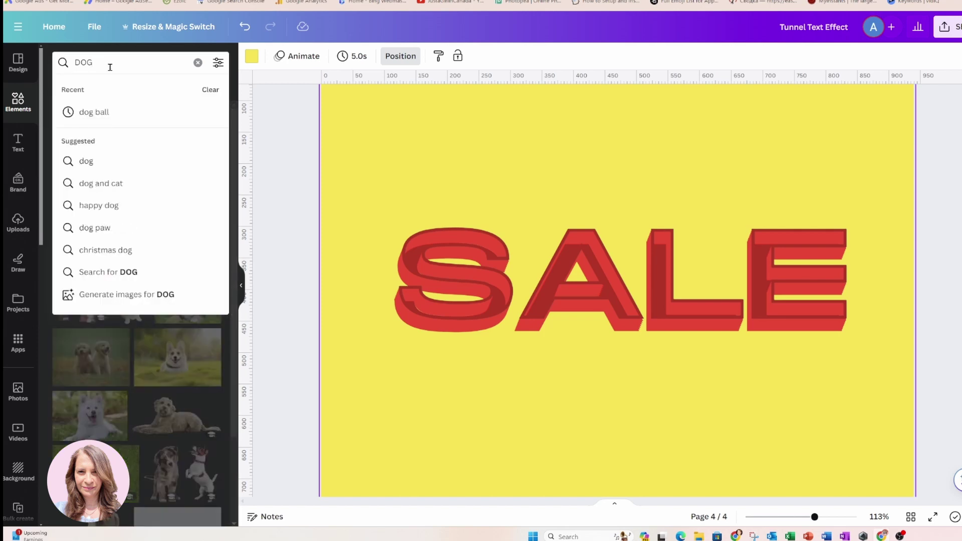
type("WITH A BALL")
key("Return")
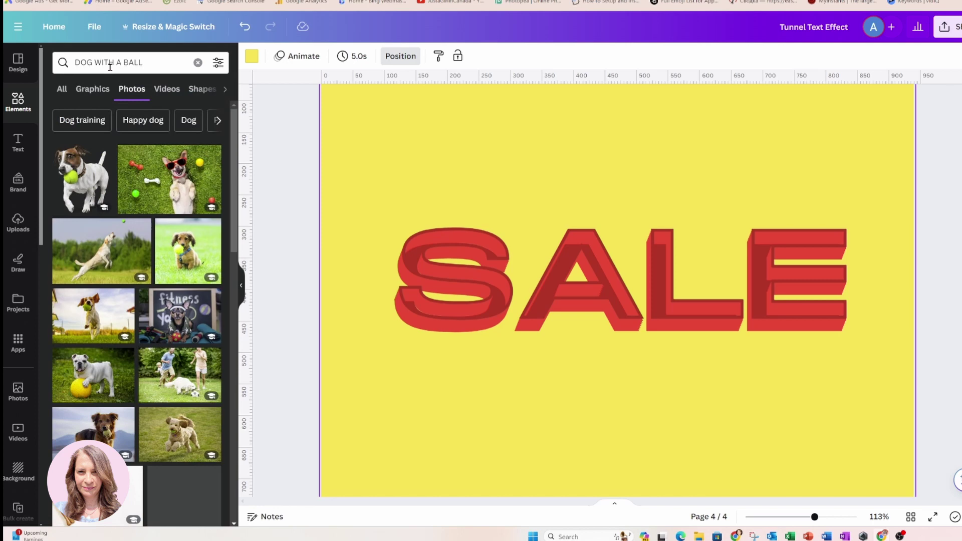
left_click_drag(93, 315, 373, 168)
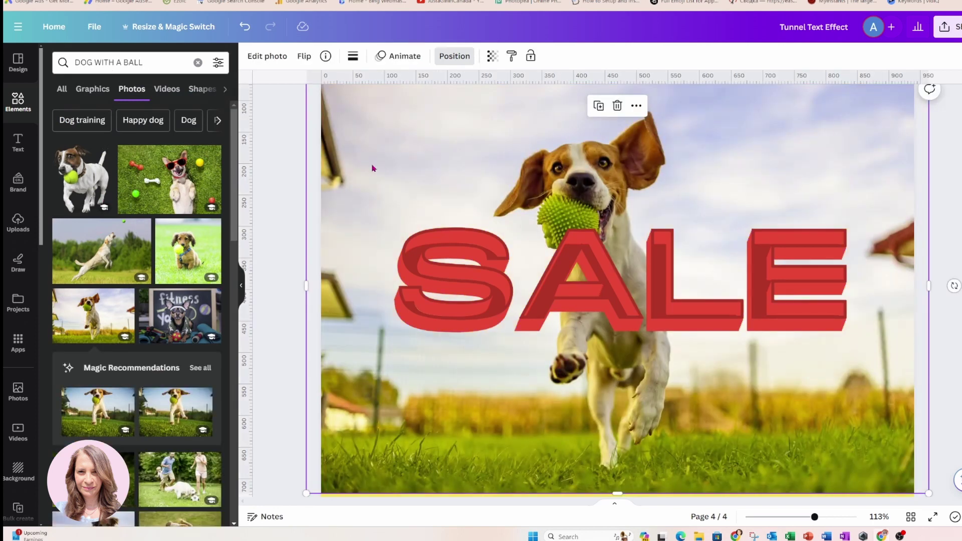
Remove the beagle photo's background with BG Remover, resize it, and position it through the A.
left_click(267, 58)
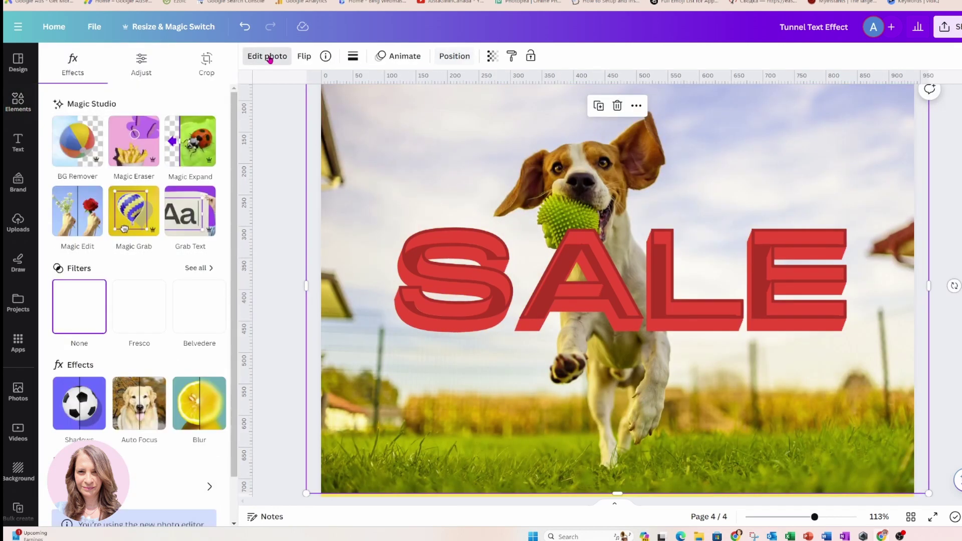
left_click(79, 150)
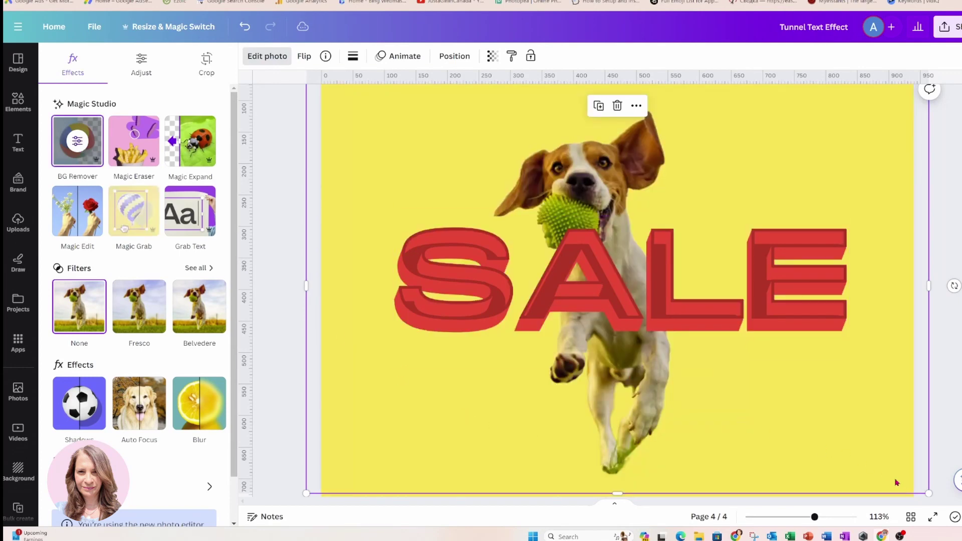
left_click_drag(928, 493, 863, 451)
left_click(536, 351)
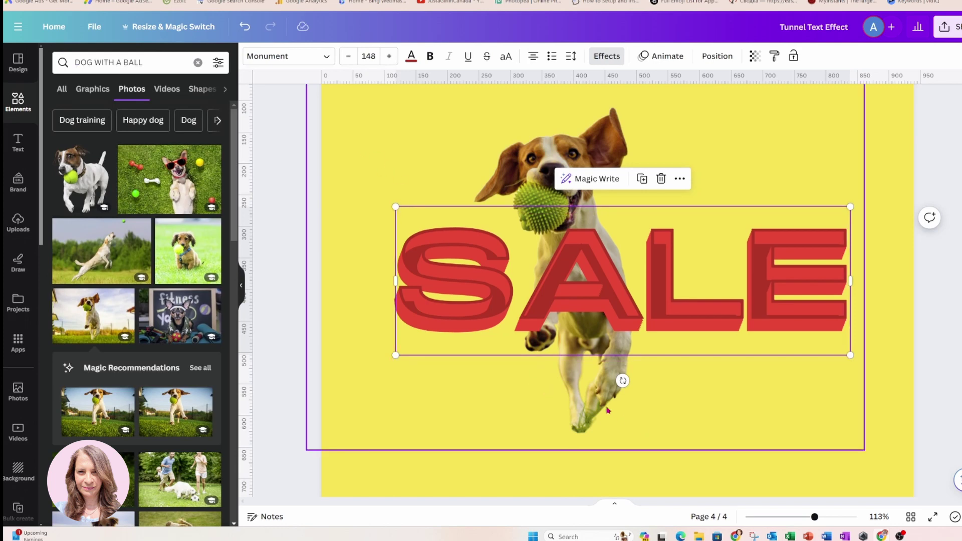
left_click_drag(609, 410, 628, 413)
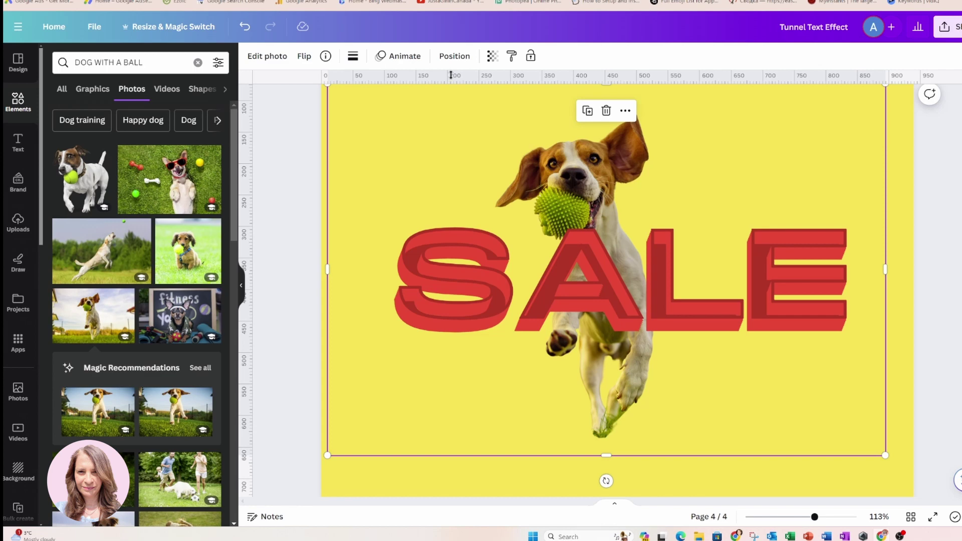
Move the dog layer up between the SALE copies in the Layers list.
left_click(454, 57)
left_click_drag(193, 449, 177, 288)
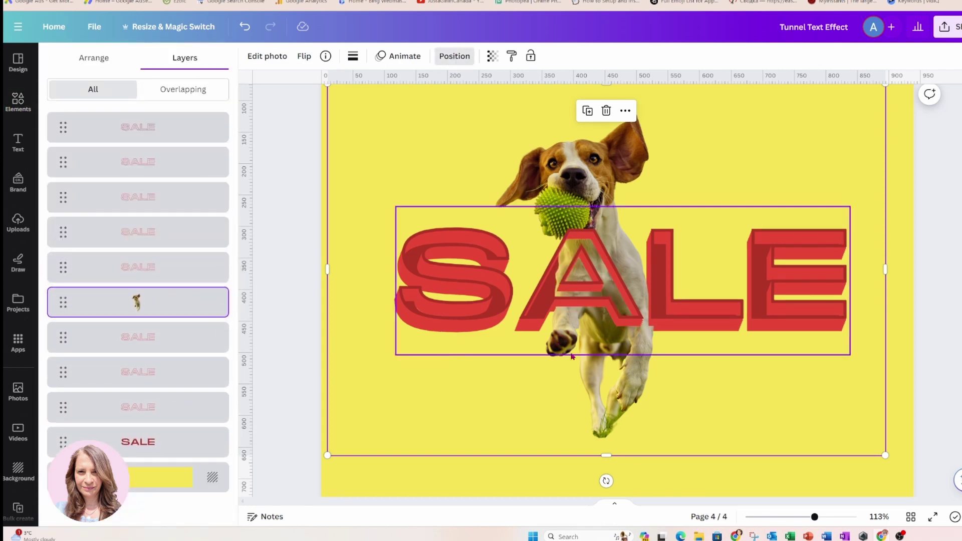
left_click(577, 412)
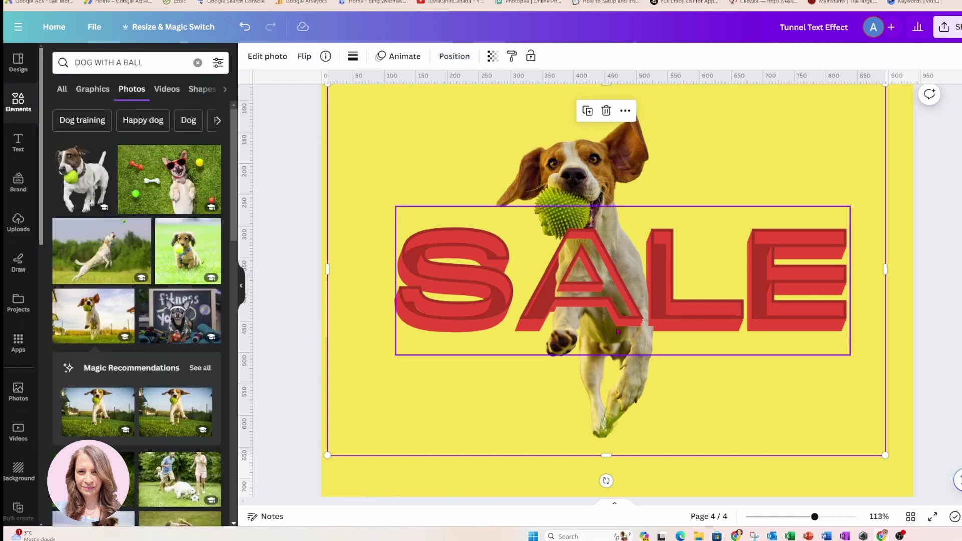
At 80% zoom, enlarge the dog and SALE together to about size 177 and nudge them up.
left_click(913, 406)
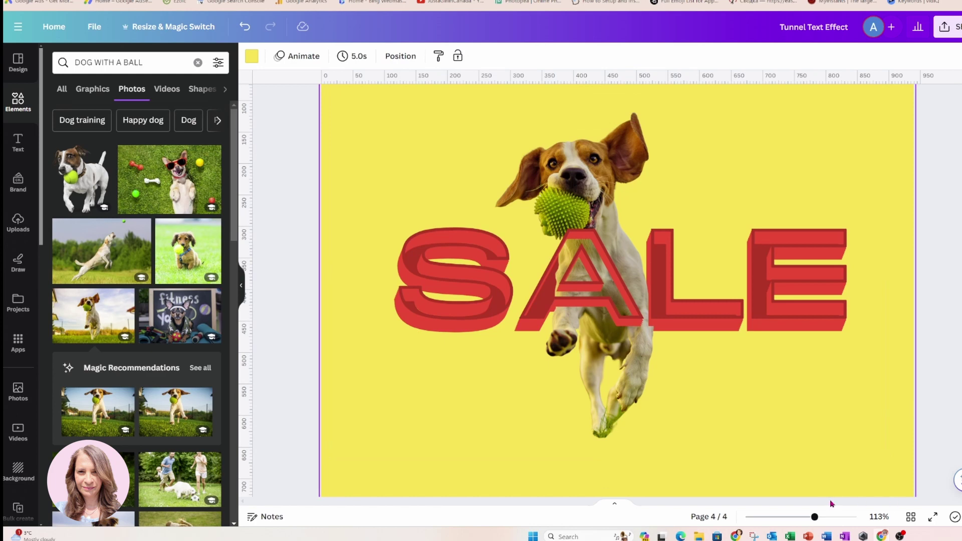
left_click_drag(816, 519, 805, 519)
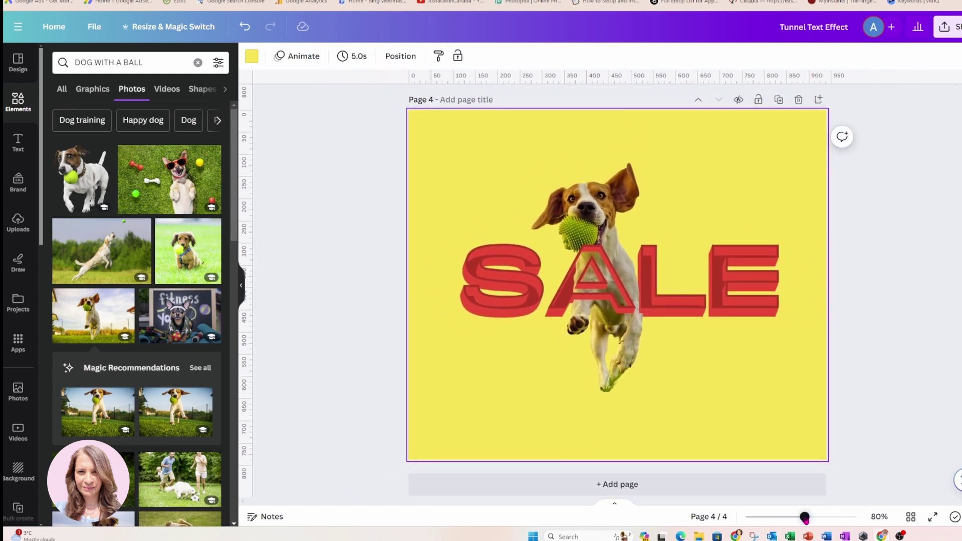
left_click(622, 376)
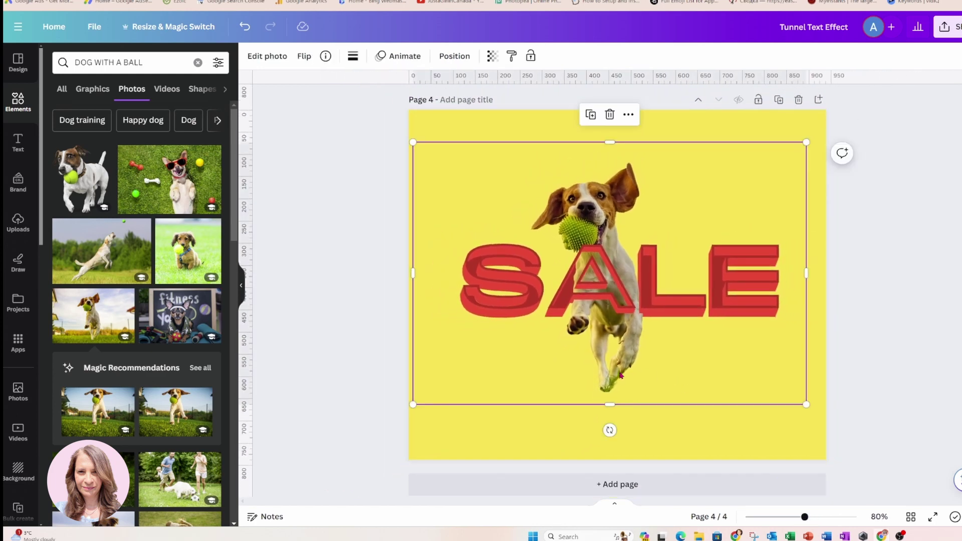
left_click(383, 196)
left_click_drag(392, 192, 915, 371)
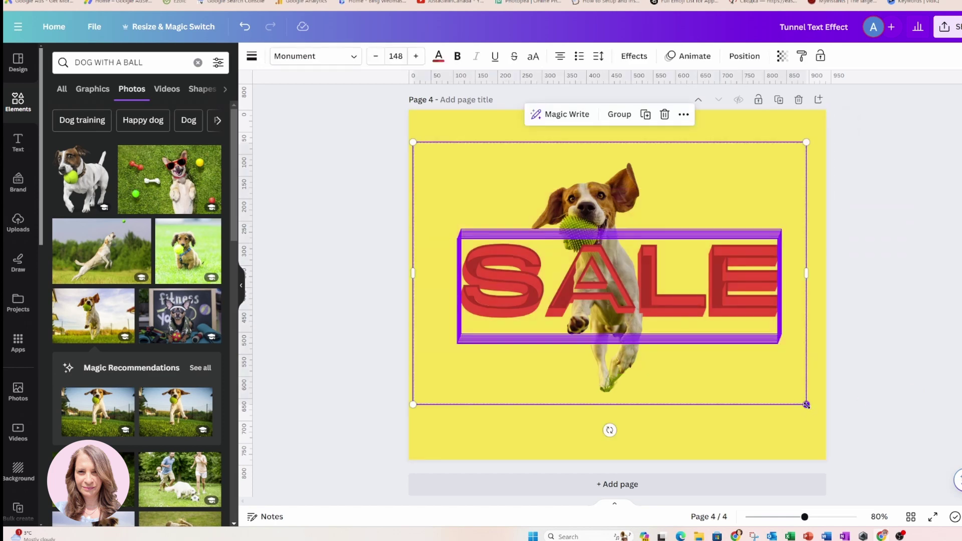
left_click_drag(809, 403, 834, 439)
left_click_drag(414, 428, 372, 457)
left_click_drag(659, 337, 662, 310)
left_click(868, 316)
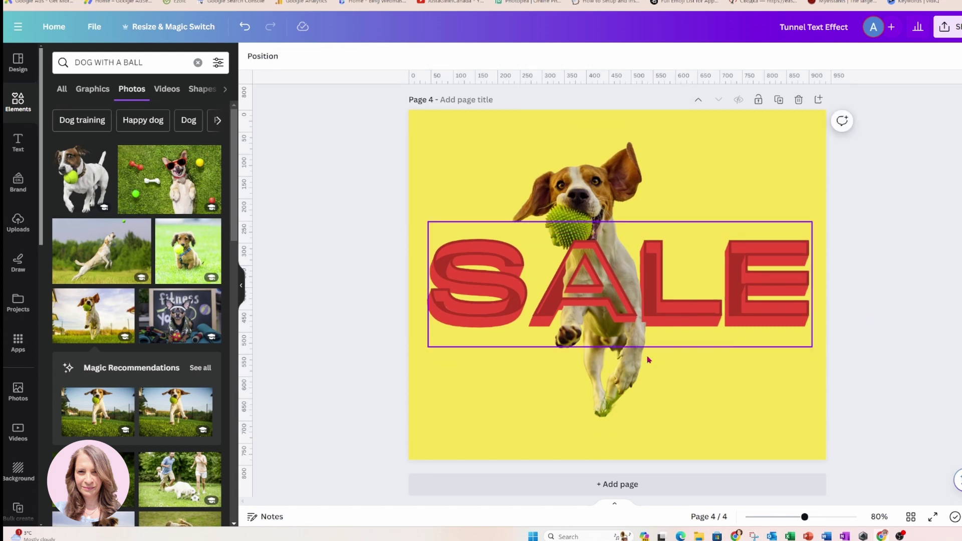
scroll(663, 383, "up", 5)
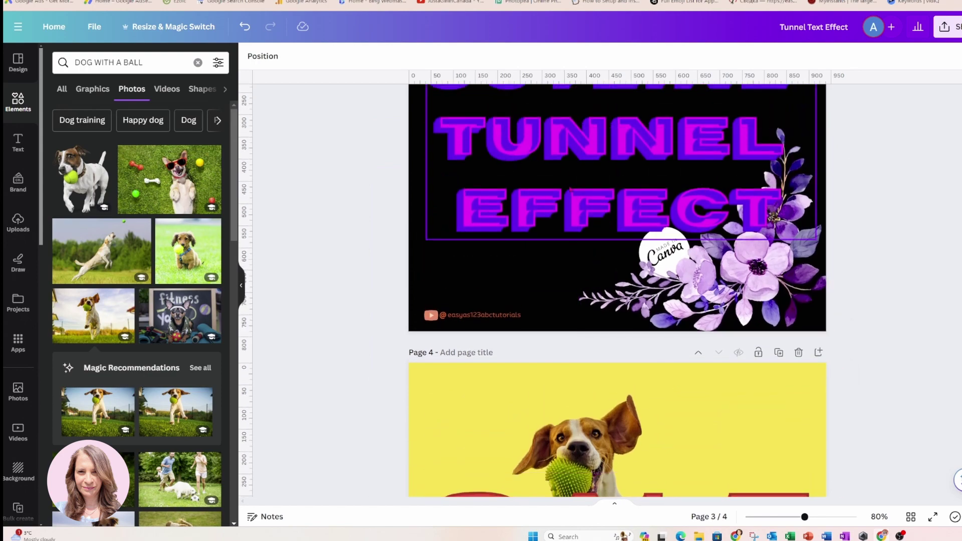
scroll(556, 212, "up", 7)
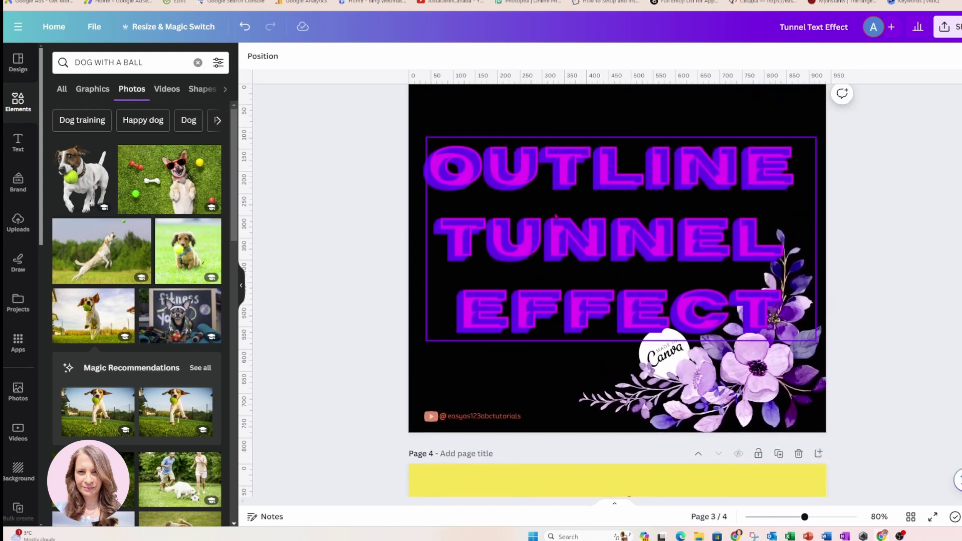
scroll(556, 224, "up", 8)
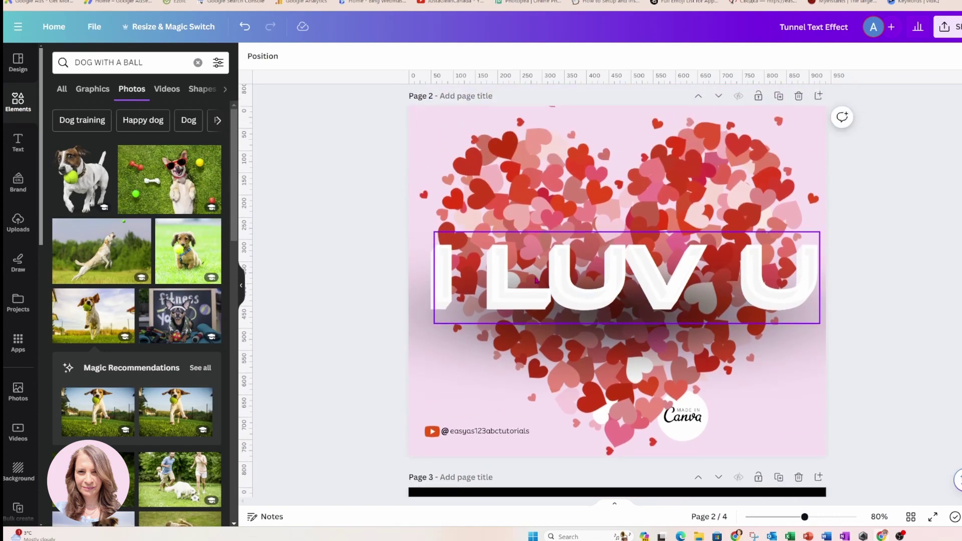
scroll(556, 224, "down", 4)
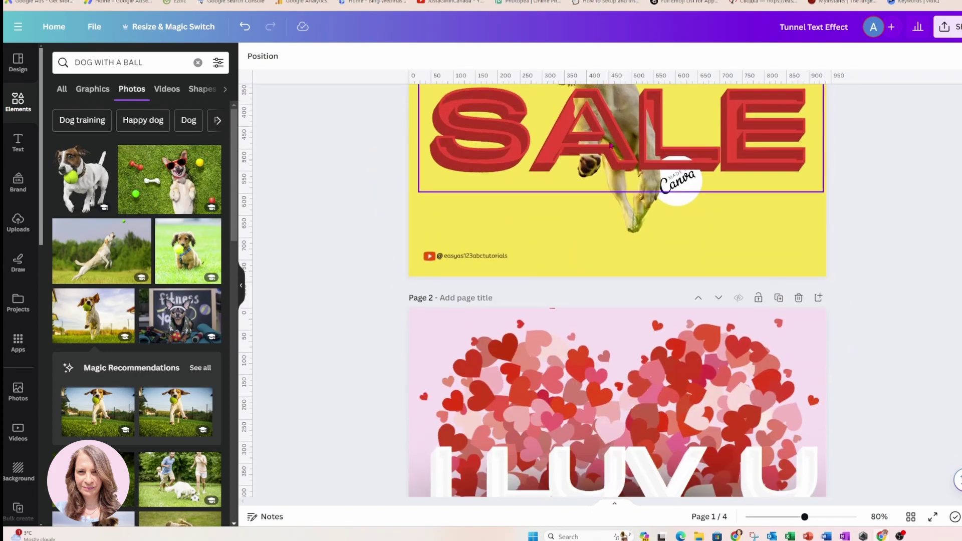
scroll(556, 223, "up", 4)
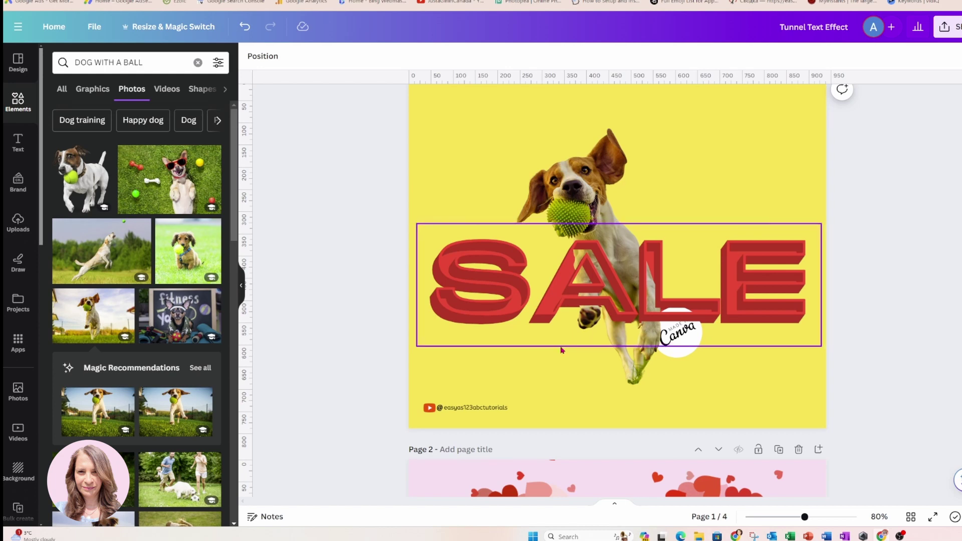
scroll(586, 328, "down", 5)
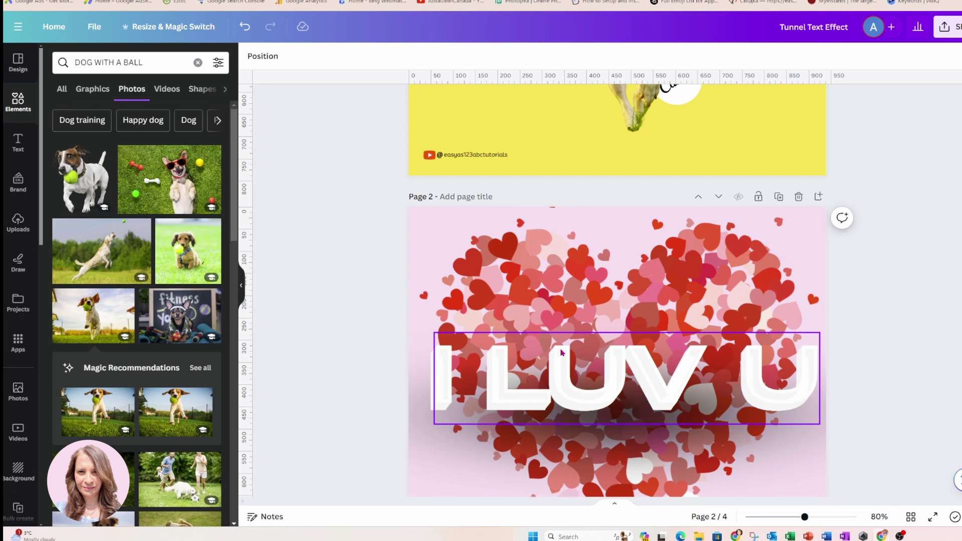
scroll(561, 353, "down", 8)
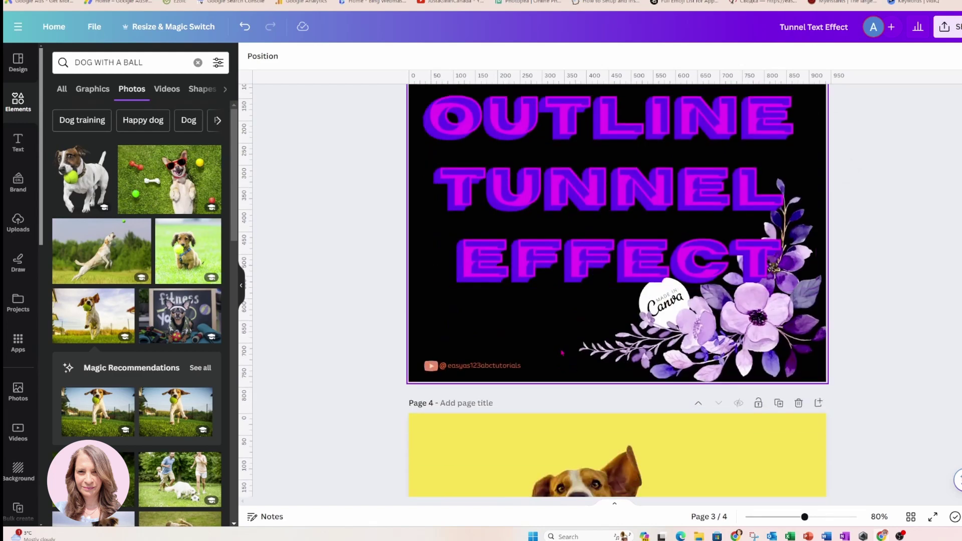
scroll(562, 353, "down", 2)
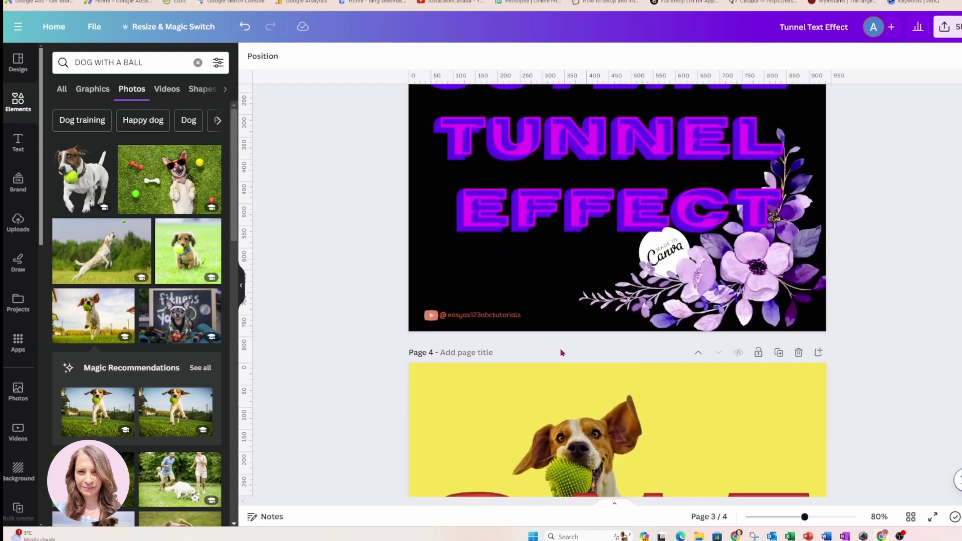
scroll(561, 353, "down", 5)
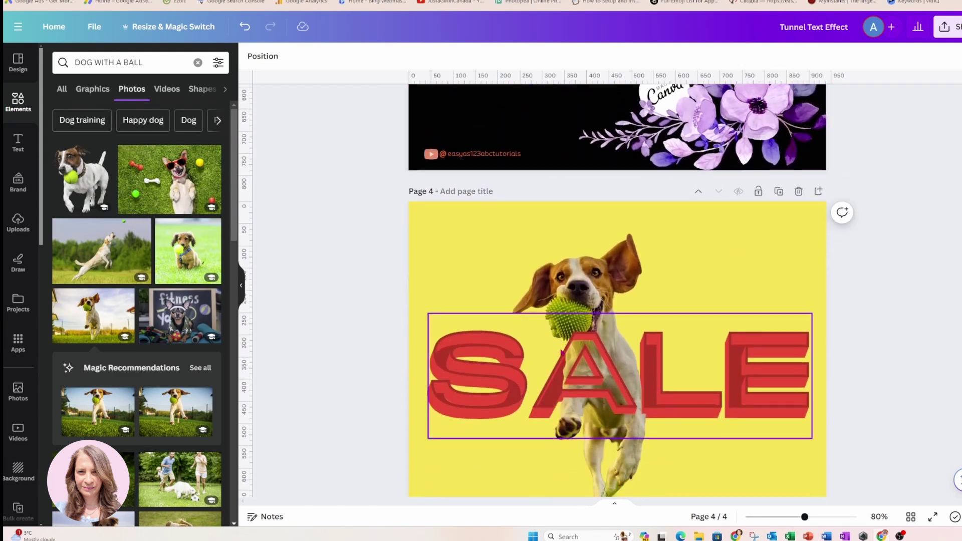